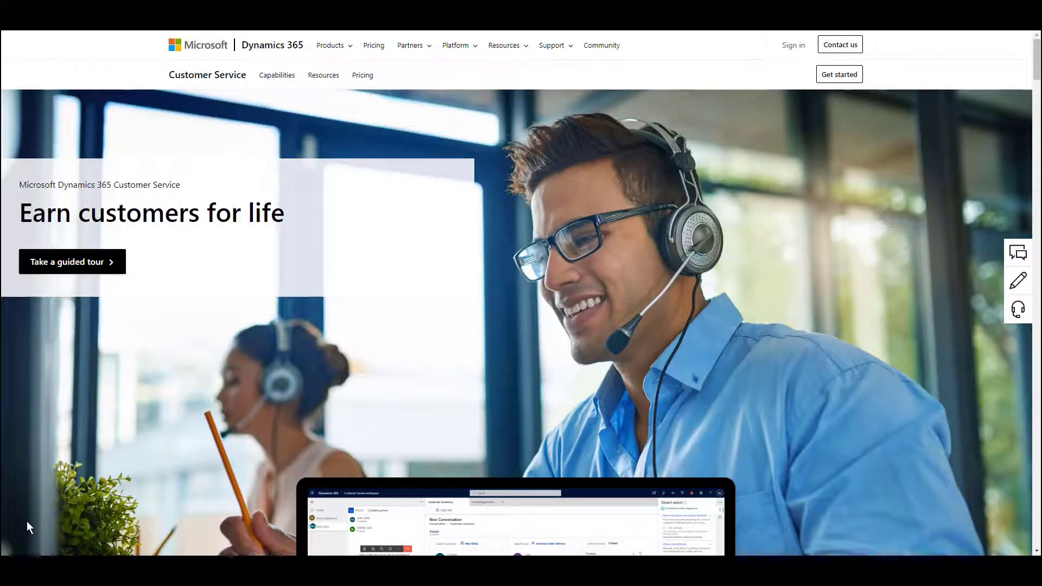
- Scroll down and back up the Dynamics 365 Customer Service marketing page
scroll(27, 520, down, 5)
scroll(25, 522, up, 5)
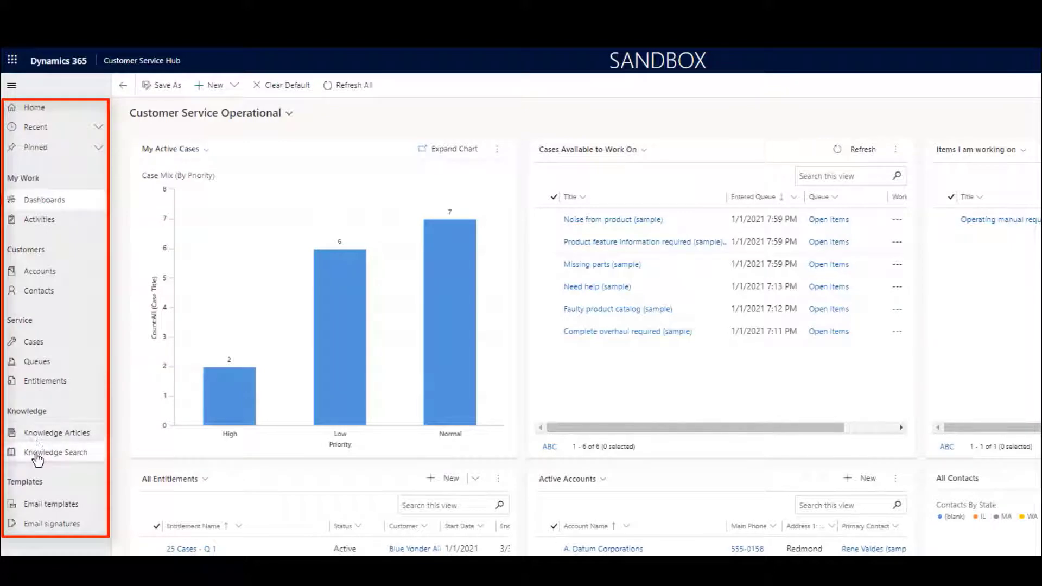
- Show the My Active Accounts list and glance at the available account System Views
click(39, 270)
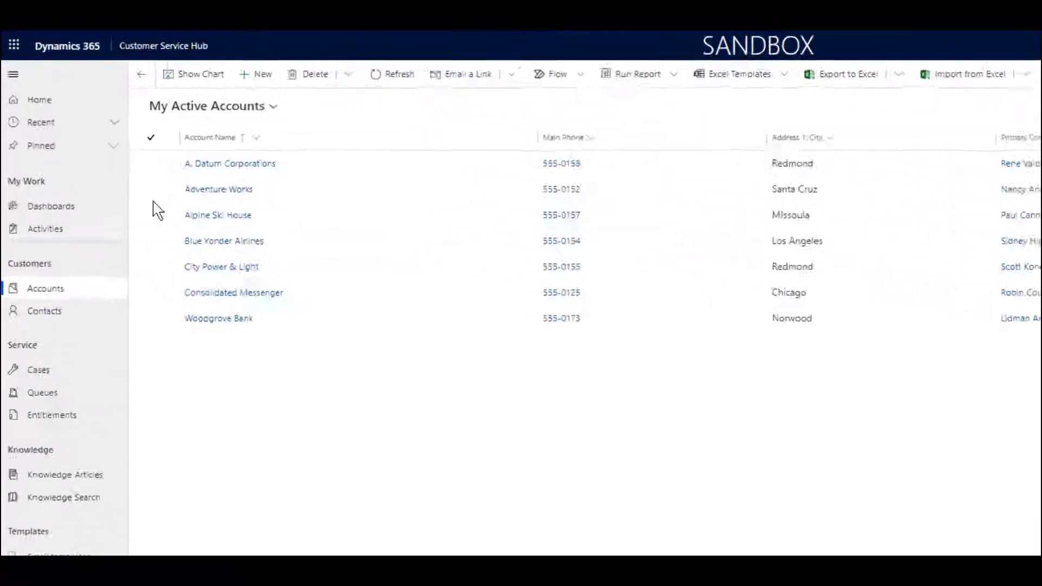
click(274, 107)
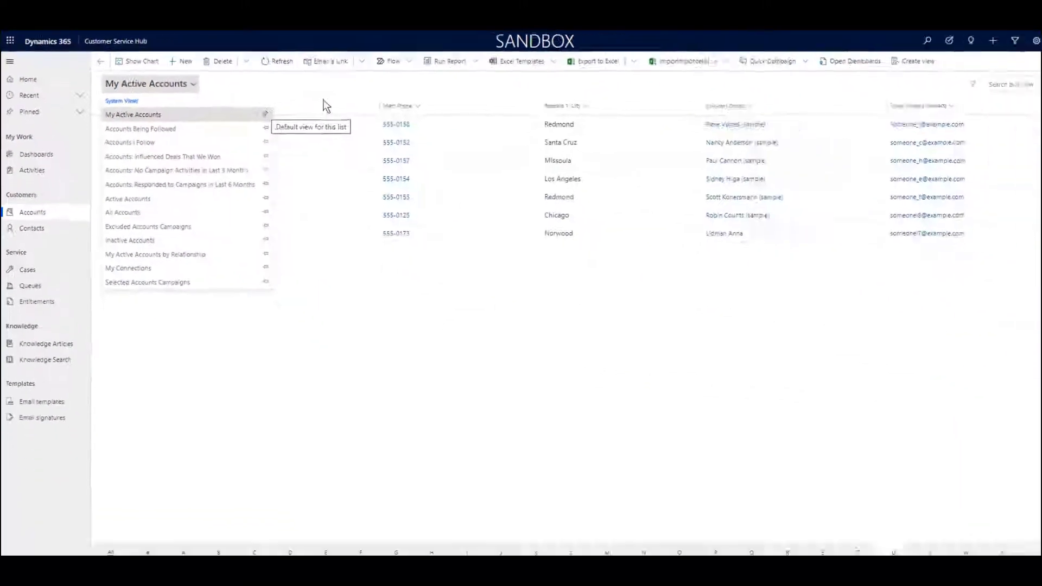
click(317, 83)
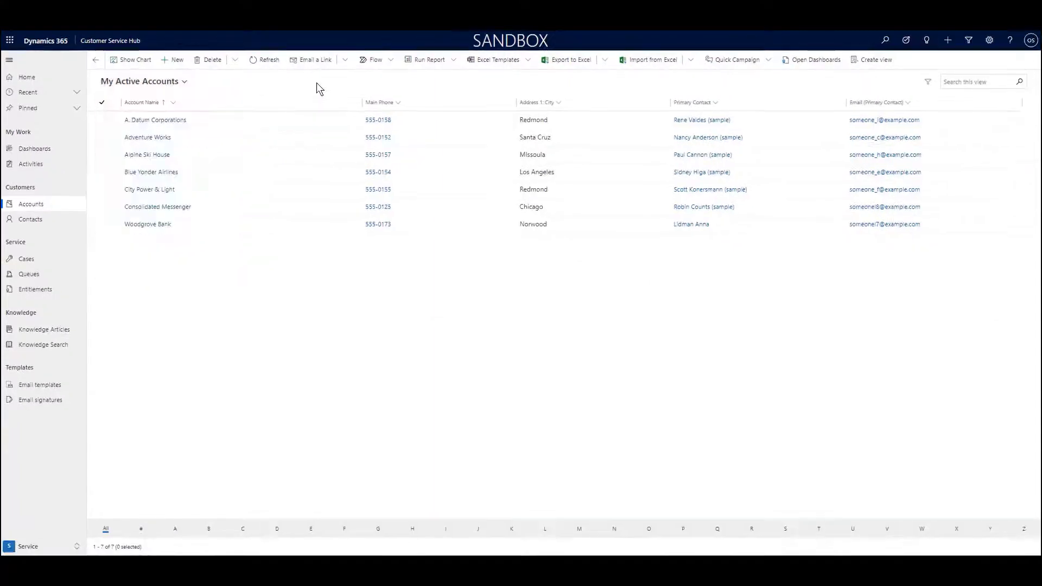
- Open the A. Datum Corporations account, check its Details tab, then return to Summary
click(178, 122)
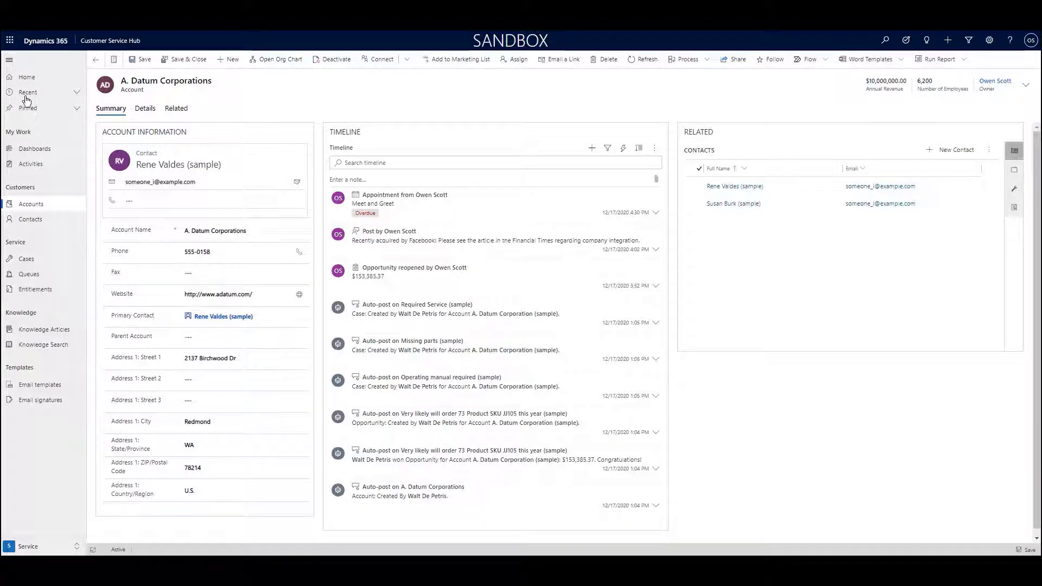
drag(121, 81, 209, 82)
click(231, 90)
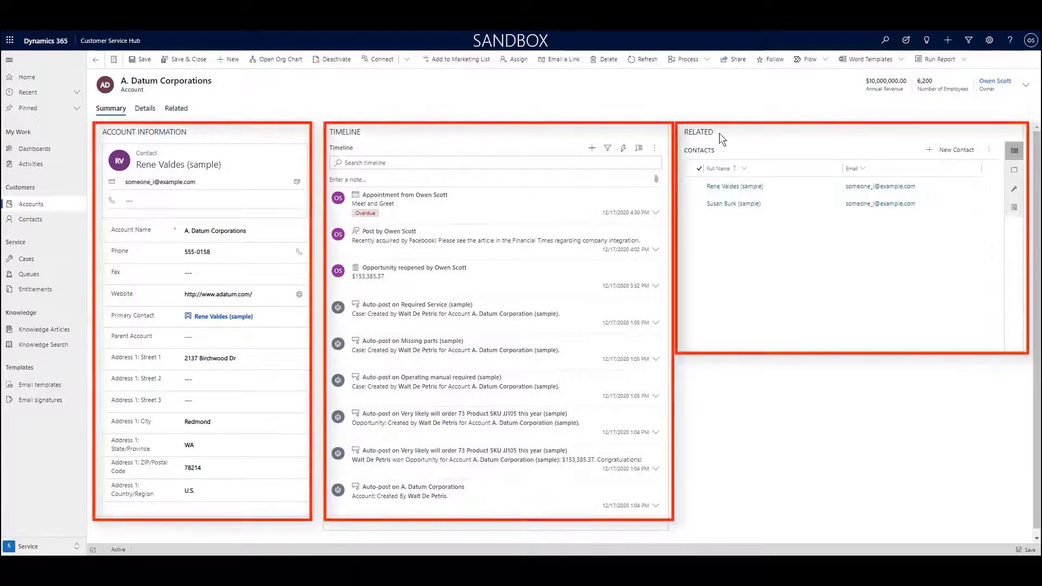
click(151, 112)
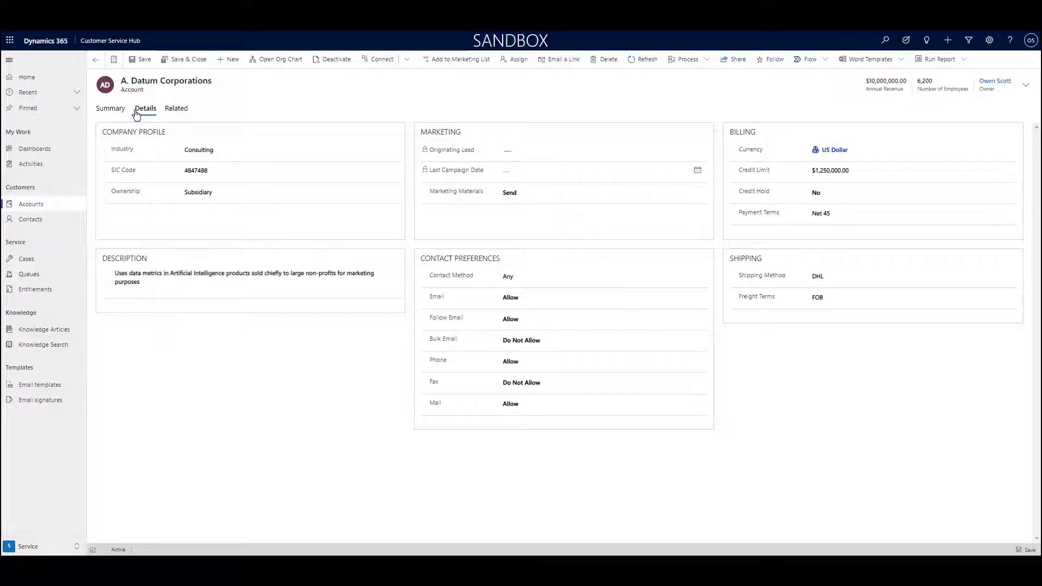
click(116, 111)
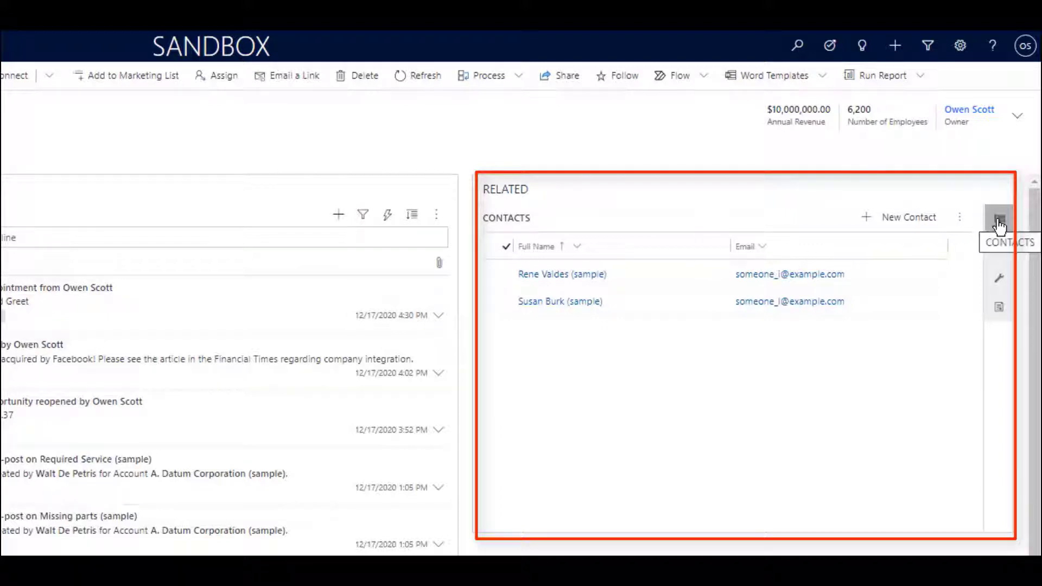
- Switch the related pane from Recent Cases to Entitlements and check the Timeline add-activity menu
click(1000, 283)
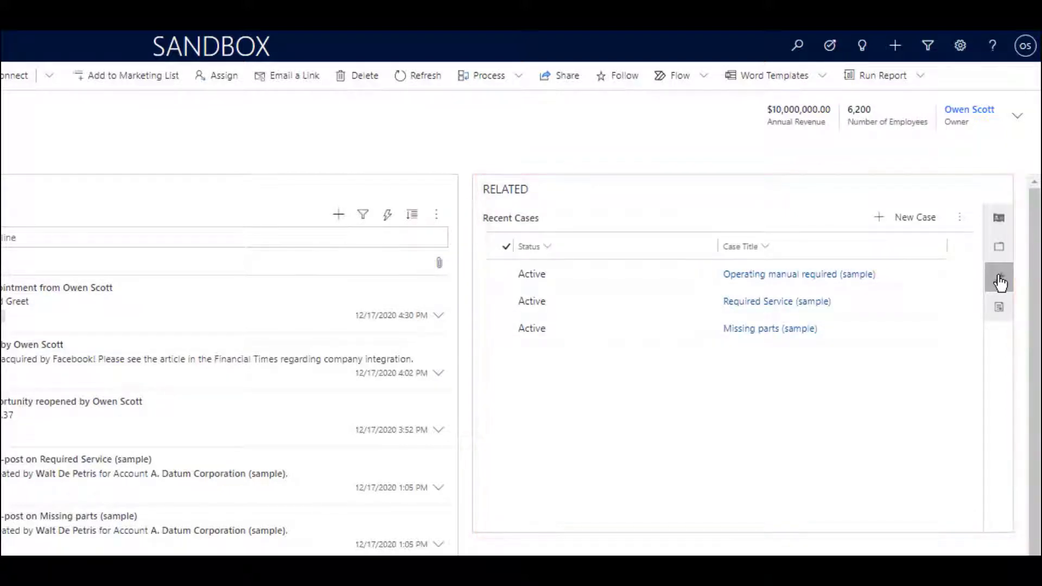
click(999, 307)
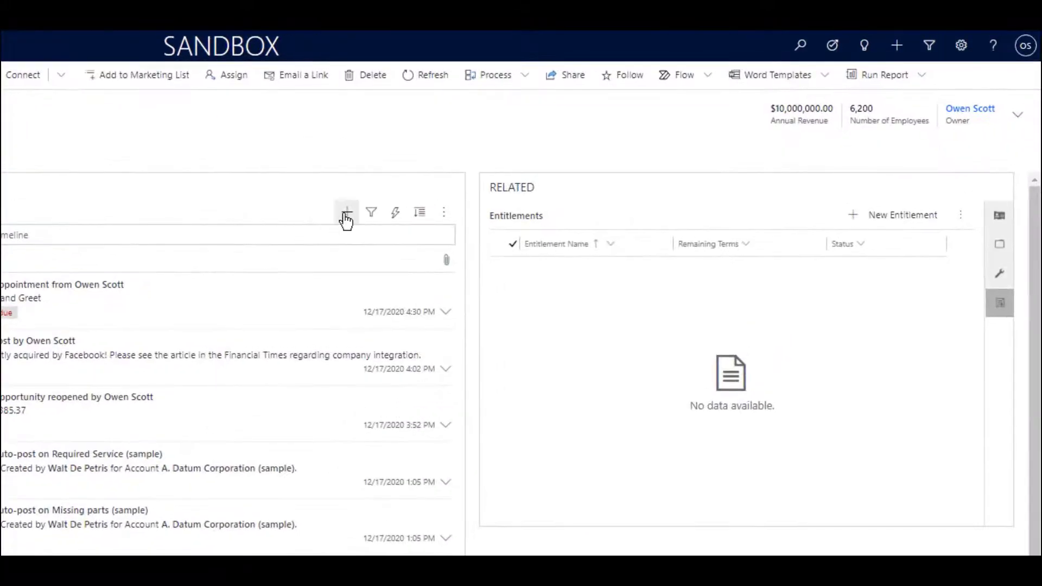
click(346, 215)
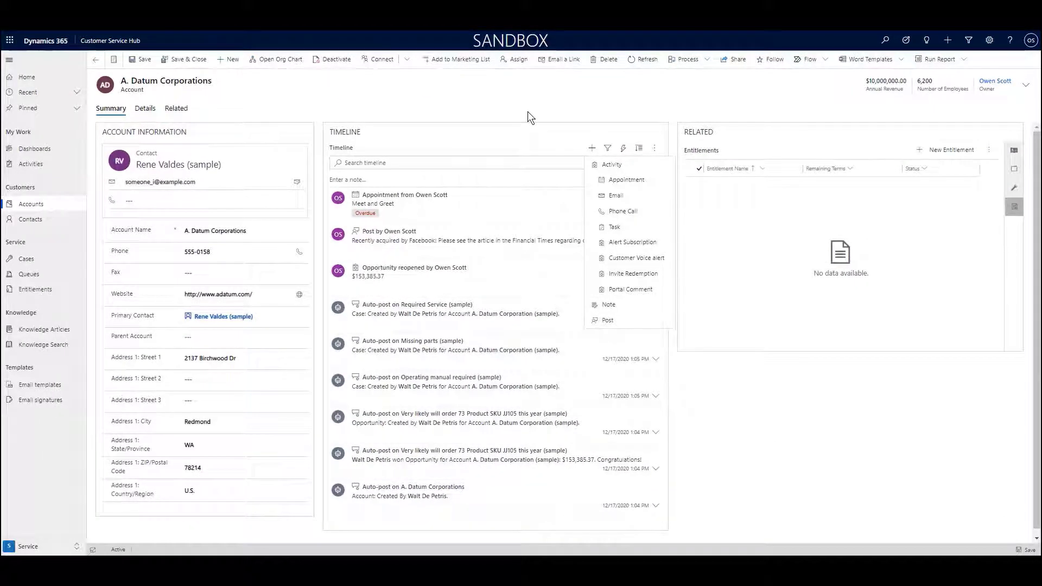
click(527, 117)
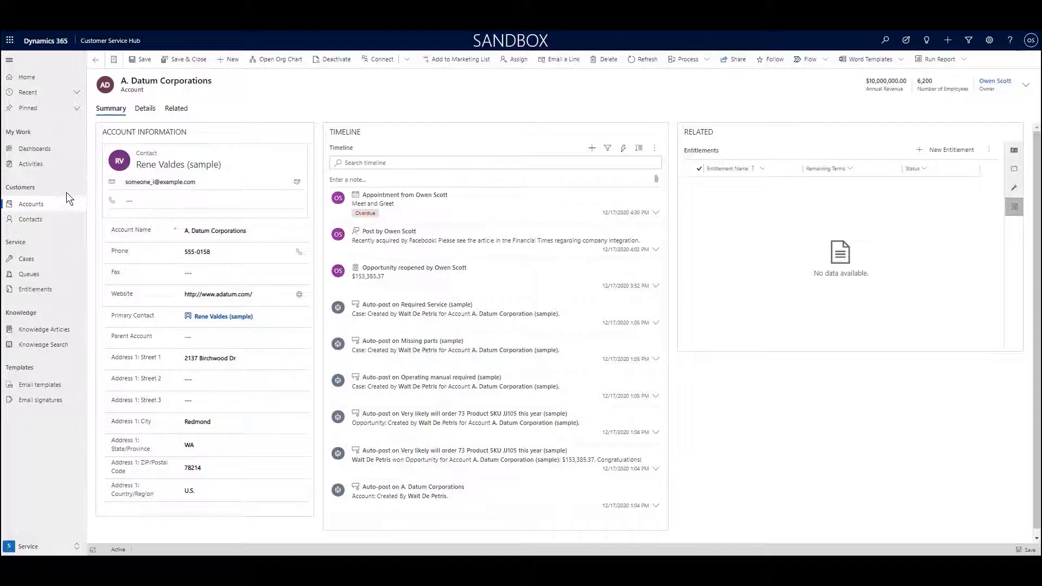
- Revisit A. Datum Corporations, show Contacts in the All Contacts view, then open My Active Cases
click(27, 262)
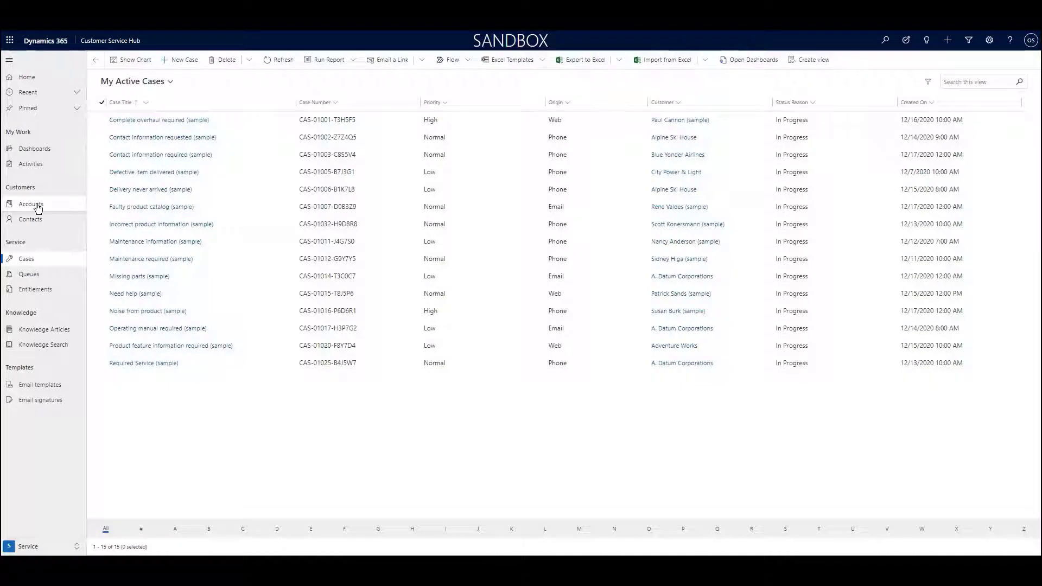
click(37, 207)
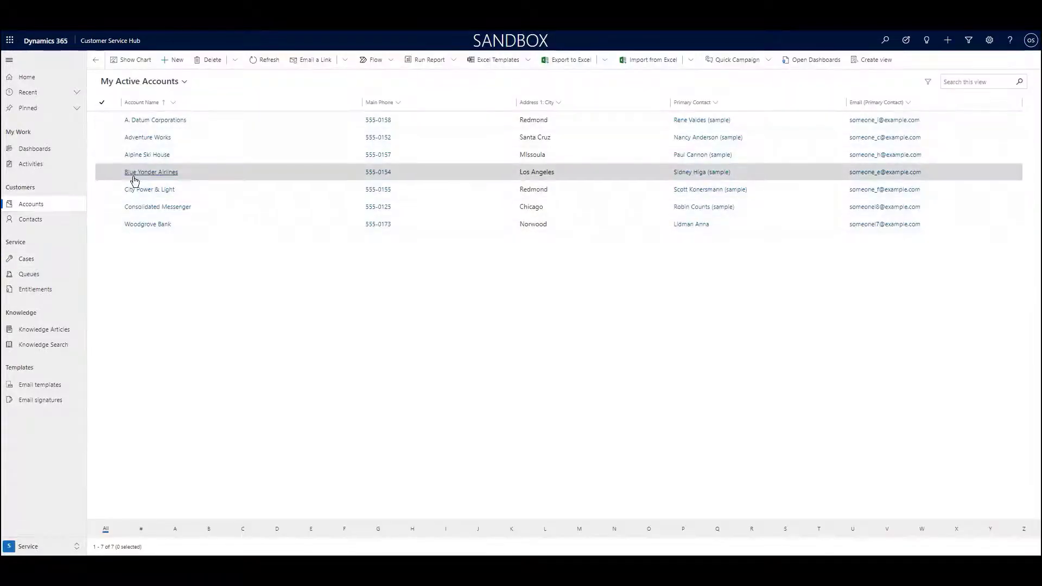
click(139, 173)
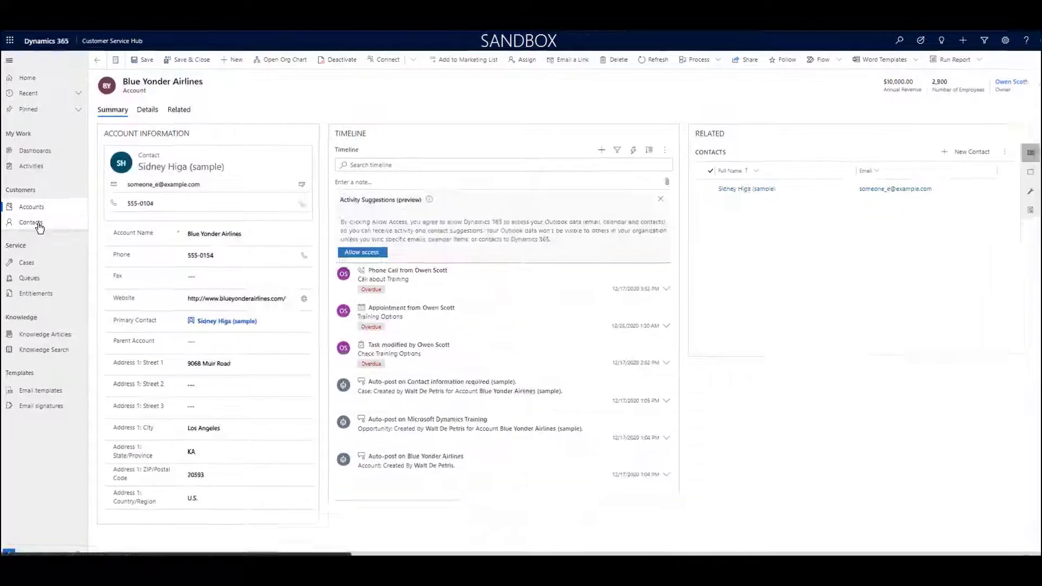
click(34, 219)
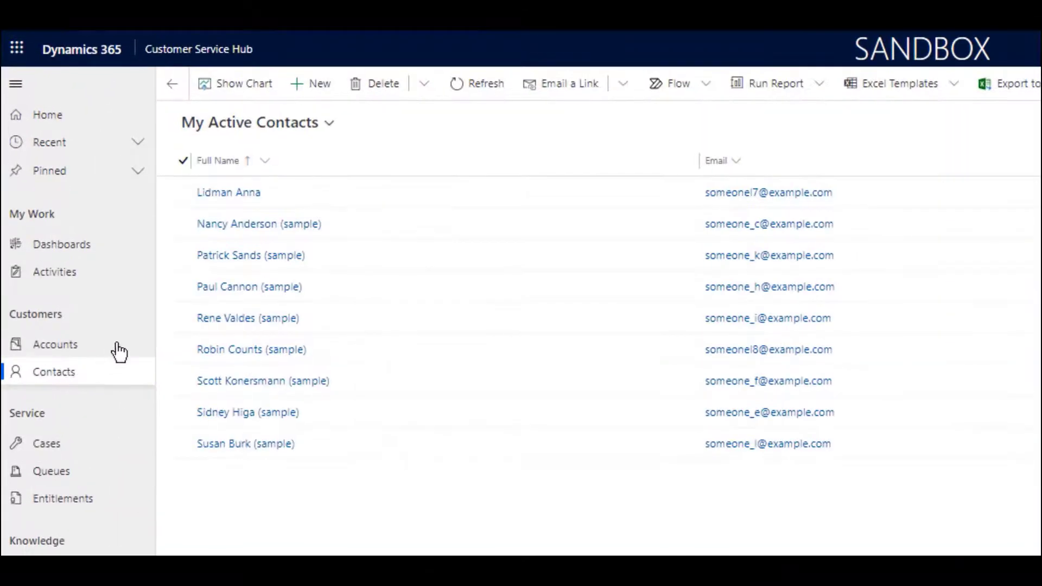
click(331, 126)
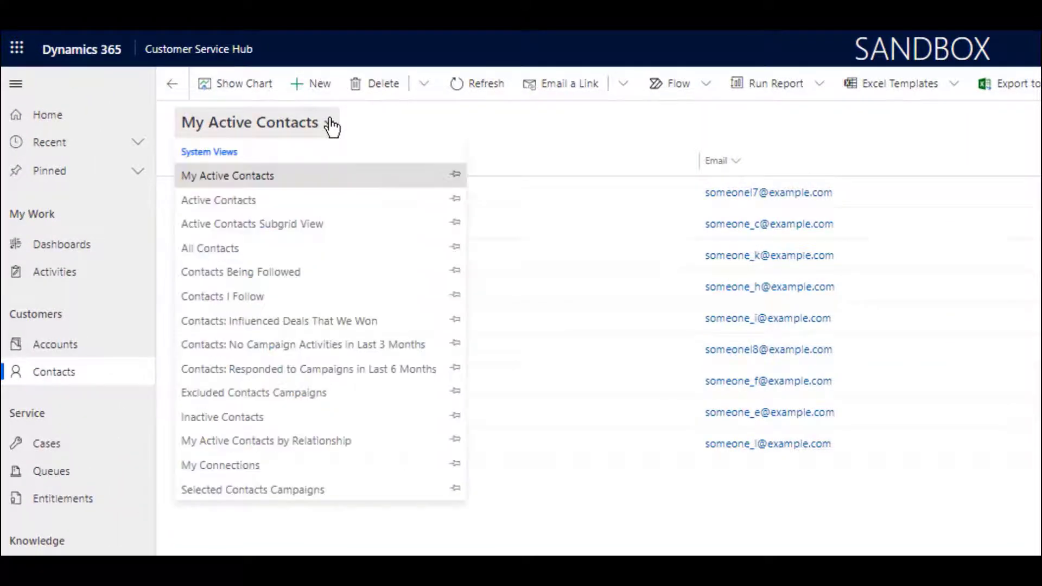
click(220, 251)
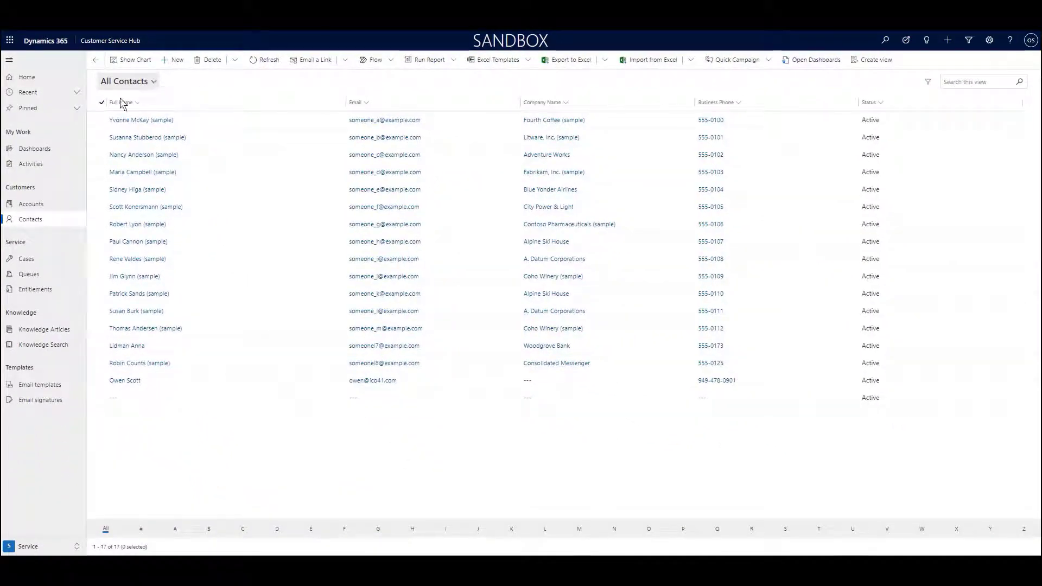
click(25, 263)
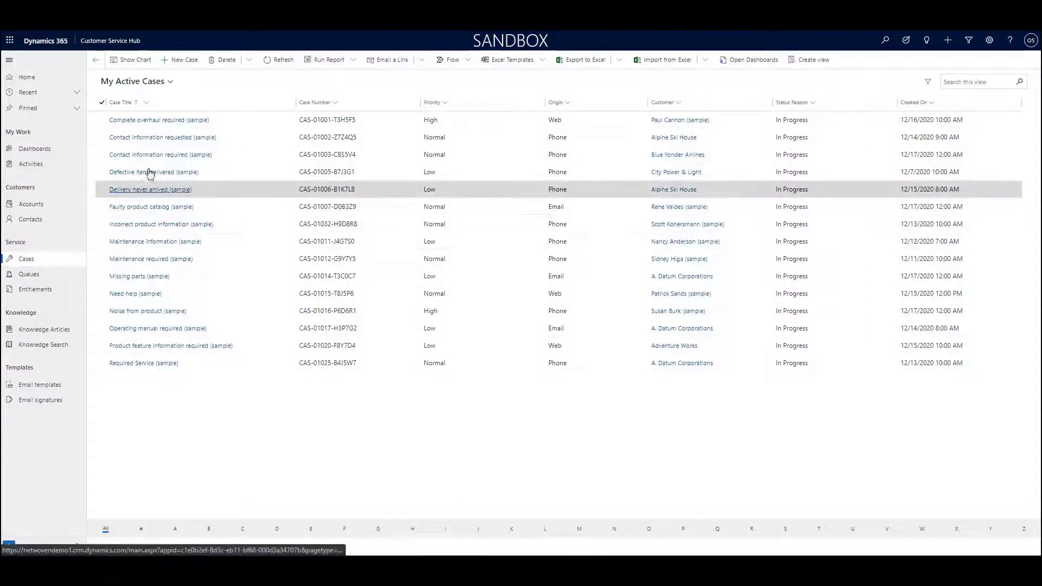
click(154, 120)
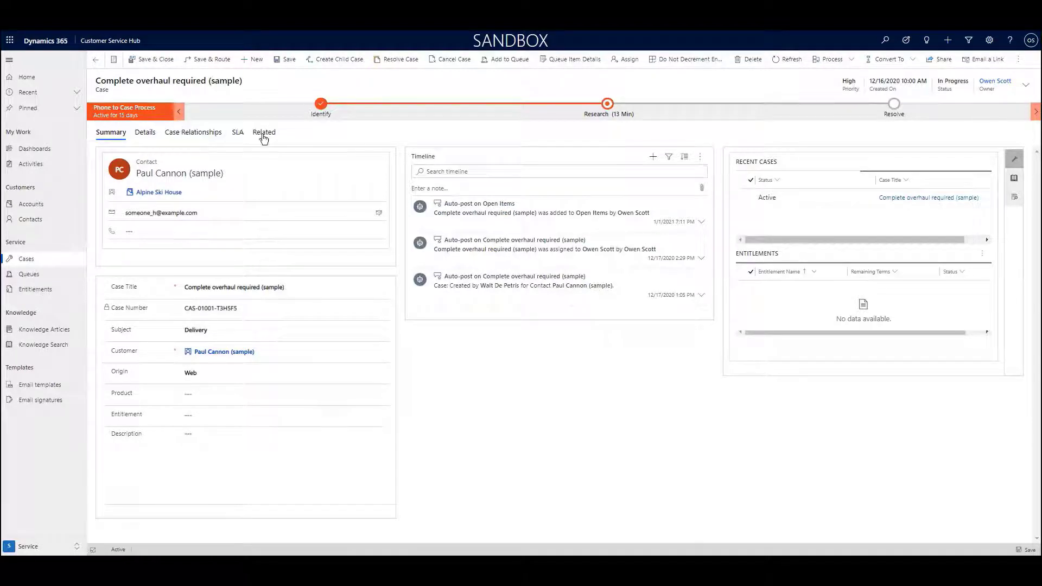
click(323, 103)
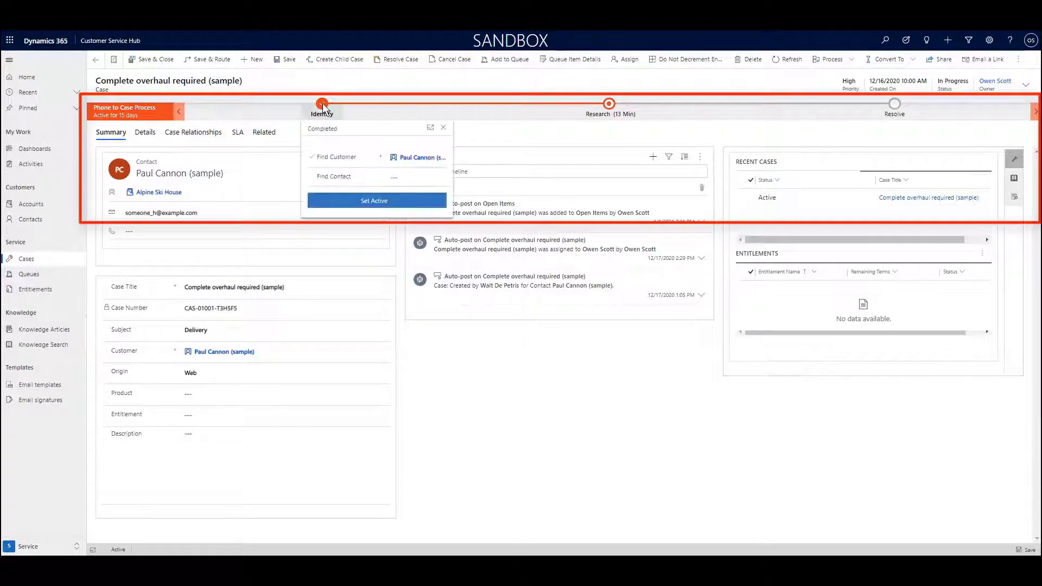
click(609, 103)
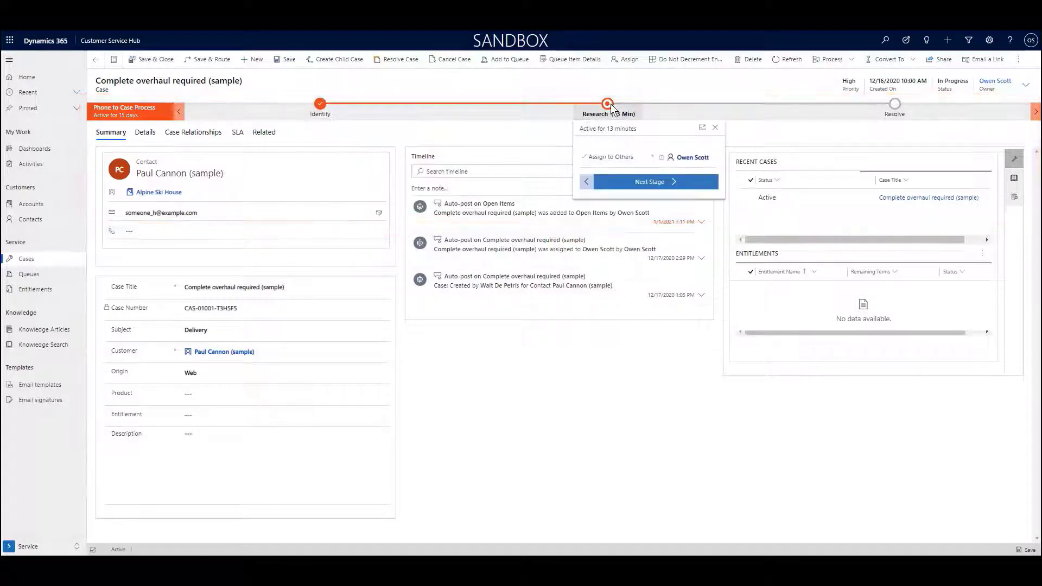
click(895, 104)
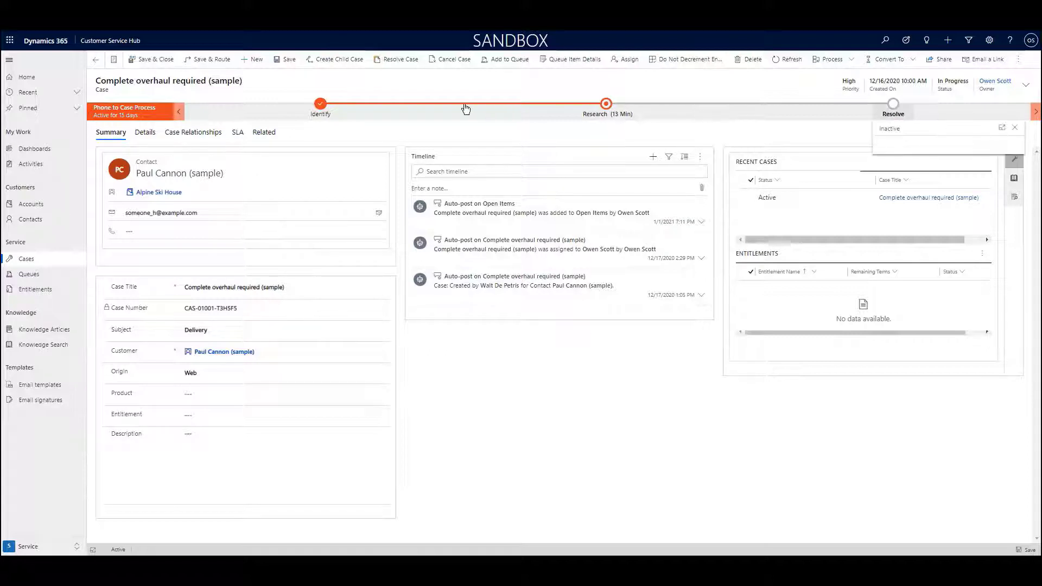
click(321, 105)
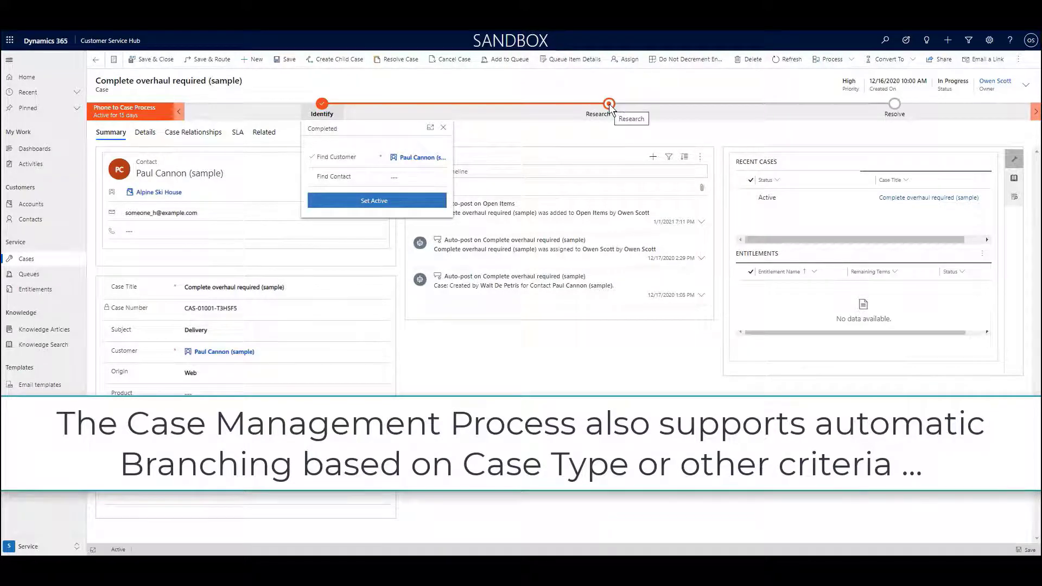
click(609, 104)
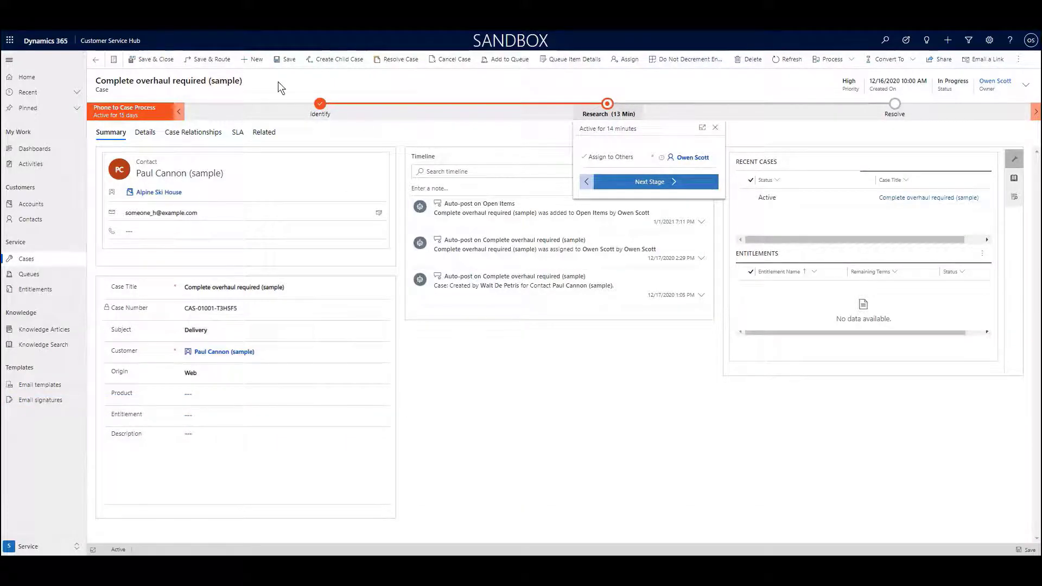
click(278, 82)
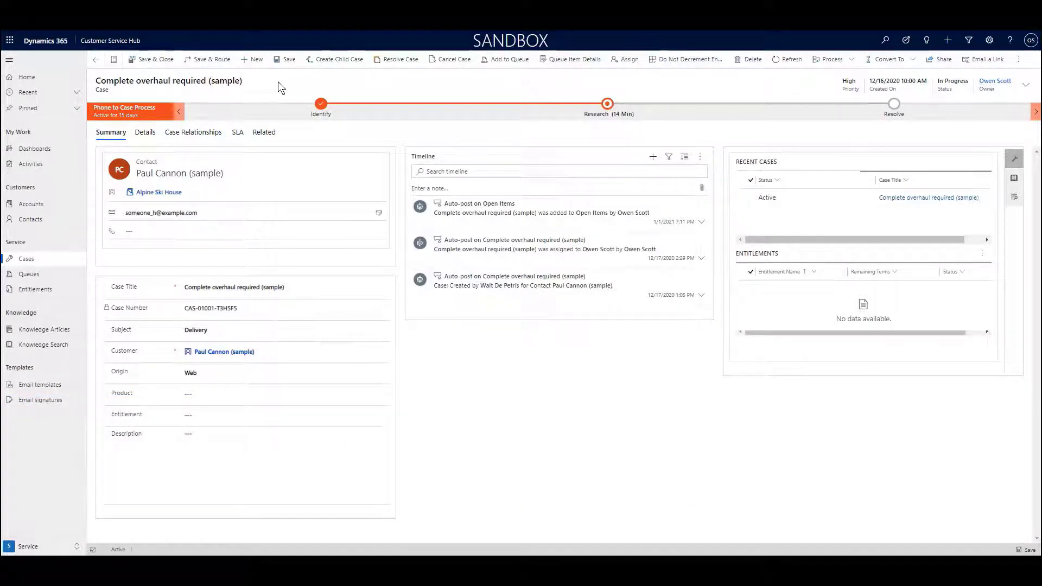
click(321, 105)
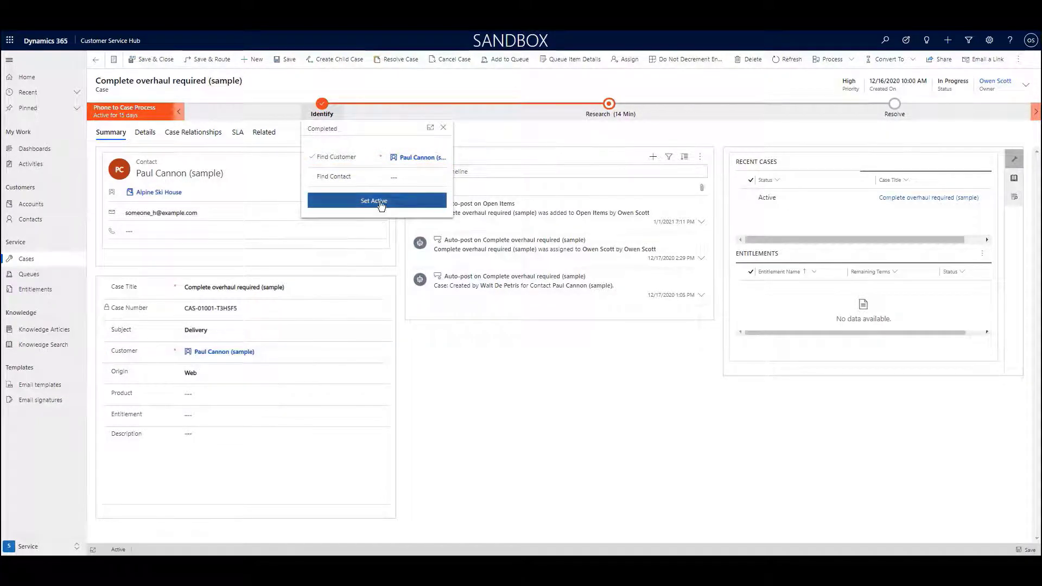
click(609, 104)
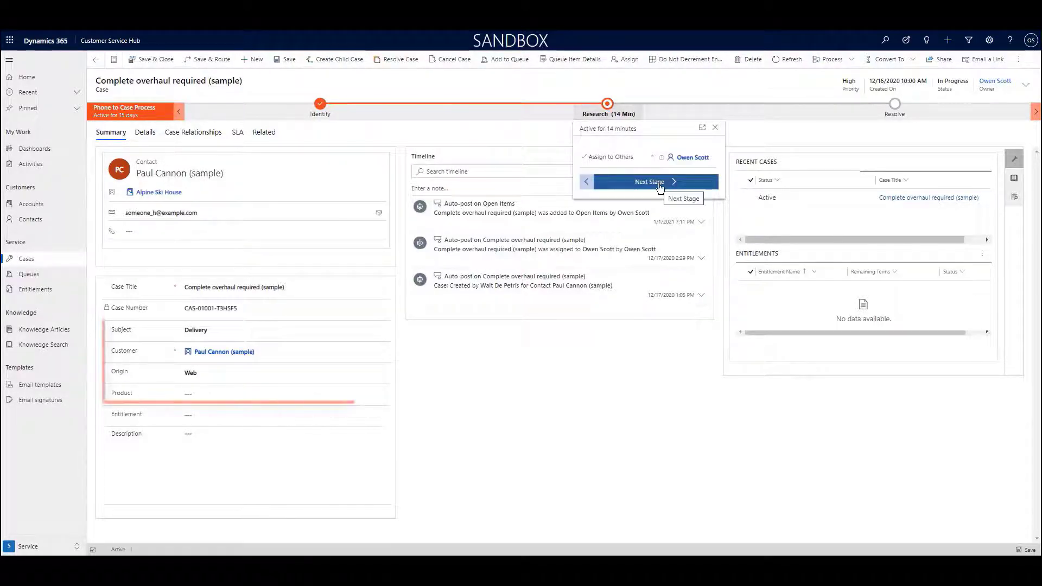
- Change the case Subject from Delivery to Query > Products and save the case
click(221, 326)
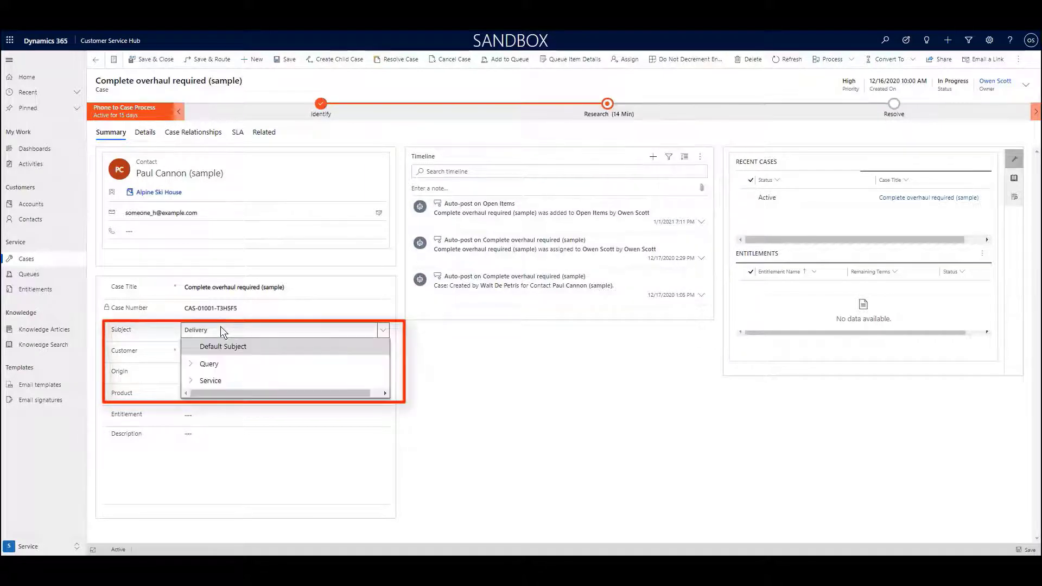
click(190, 363)
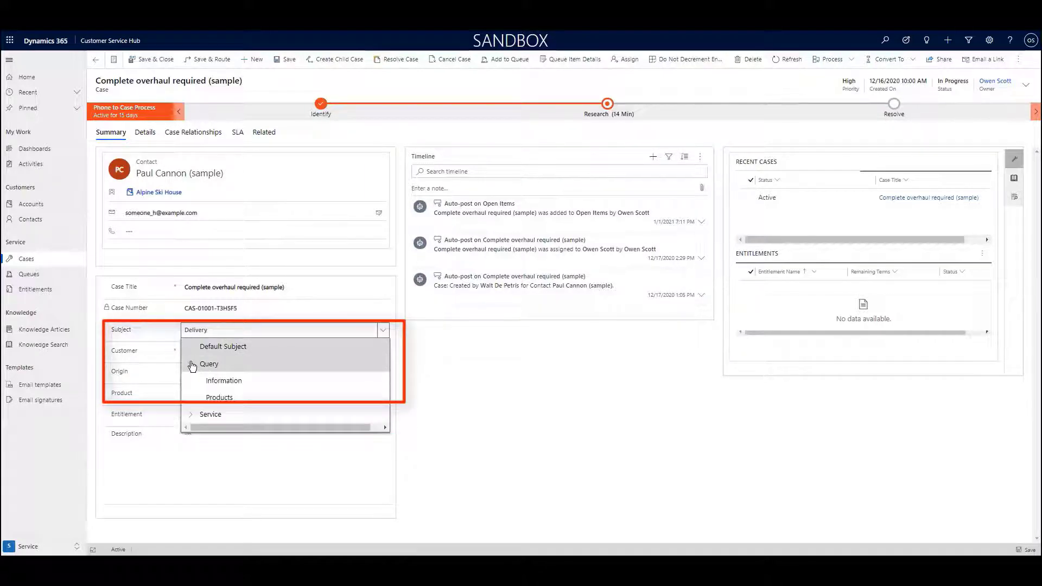
click(221, 397)
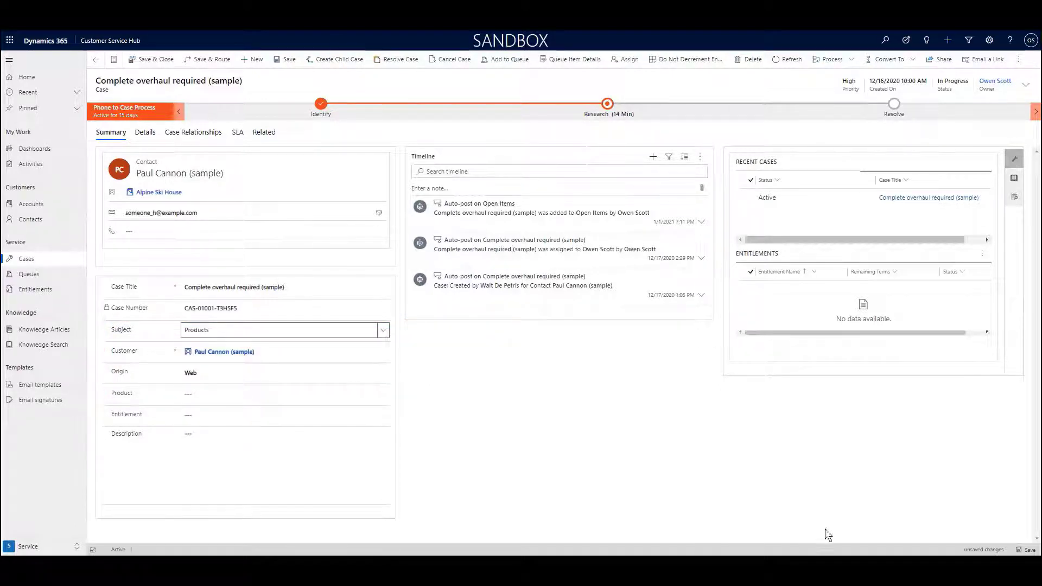
click(1028, 551)
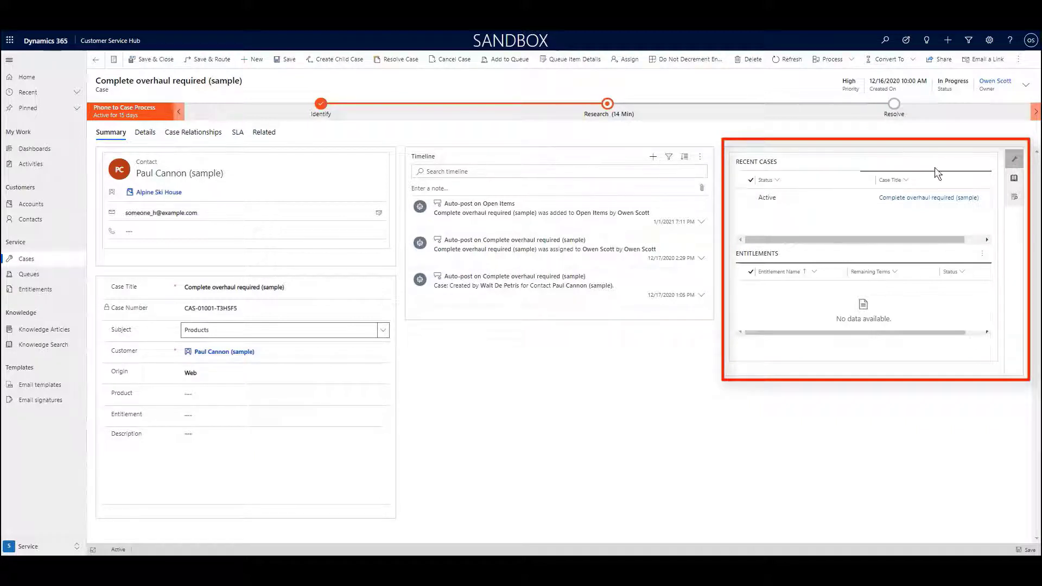
- Show Knowledge, then Similar Cases in the case side pane, noting the similarity-rule message
click(1014, 179)
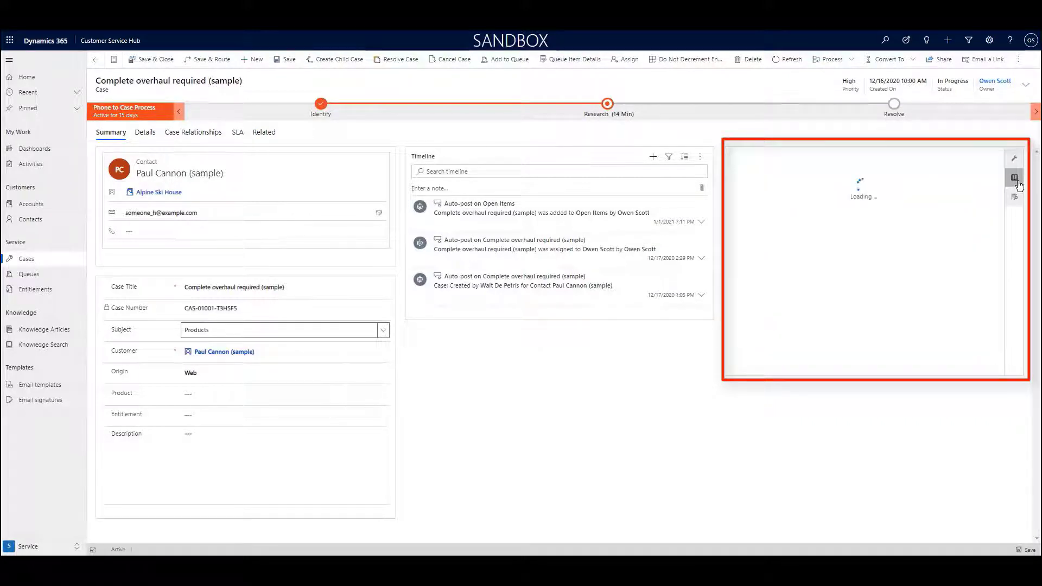
click(1016, 198)
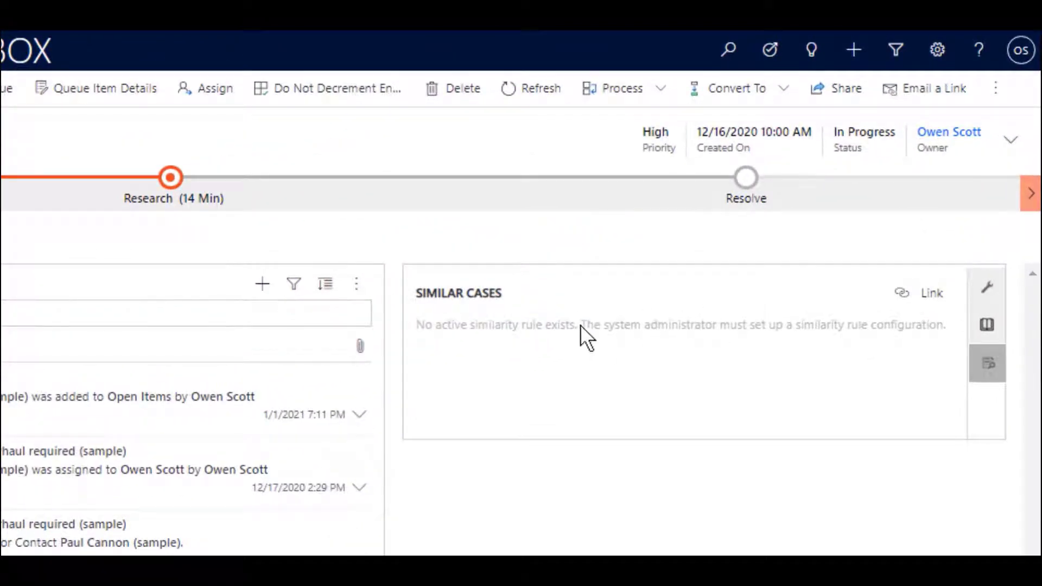
drag(581, 325, 884, 331)
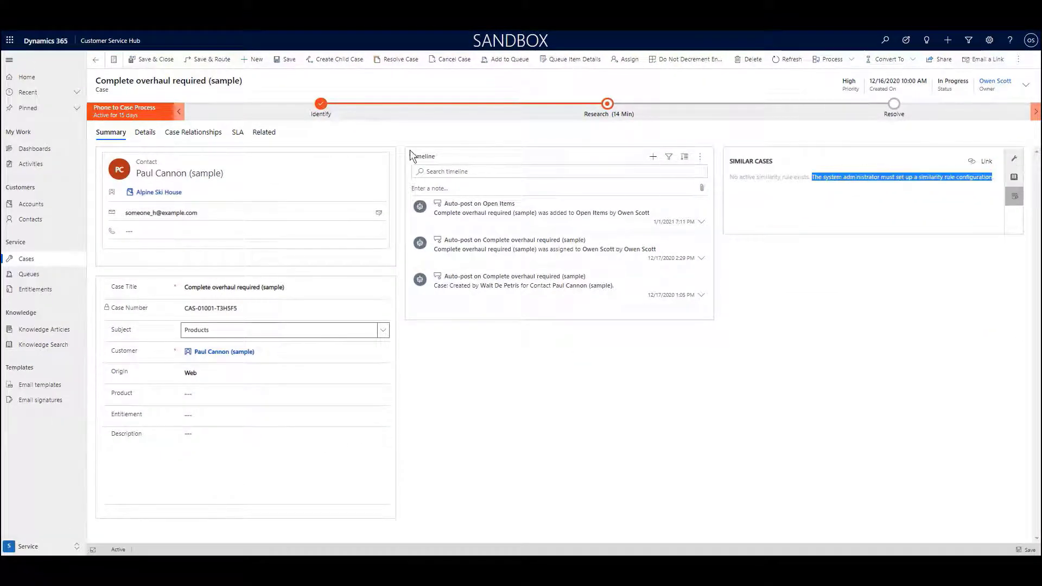
- Browse the case's Details, Case Relationships and SLA tabs, then return to Summary
click(144, 136)
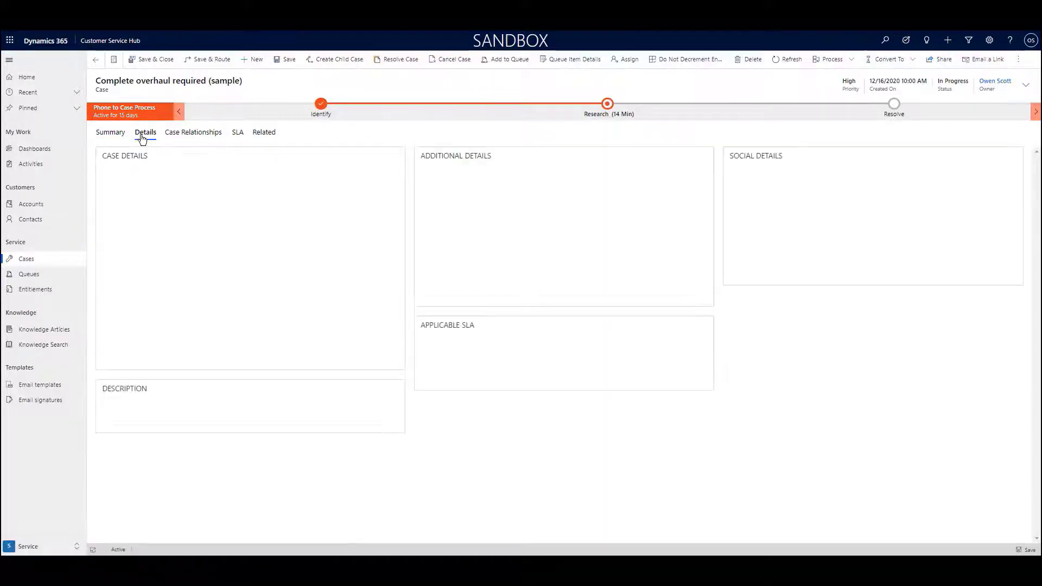
click(202, 135)
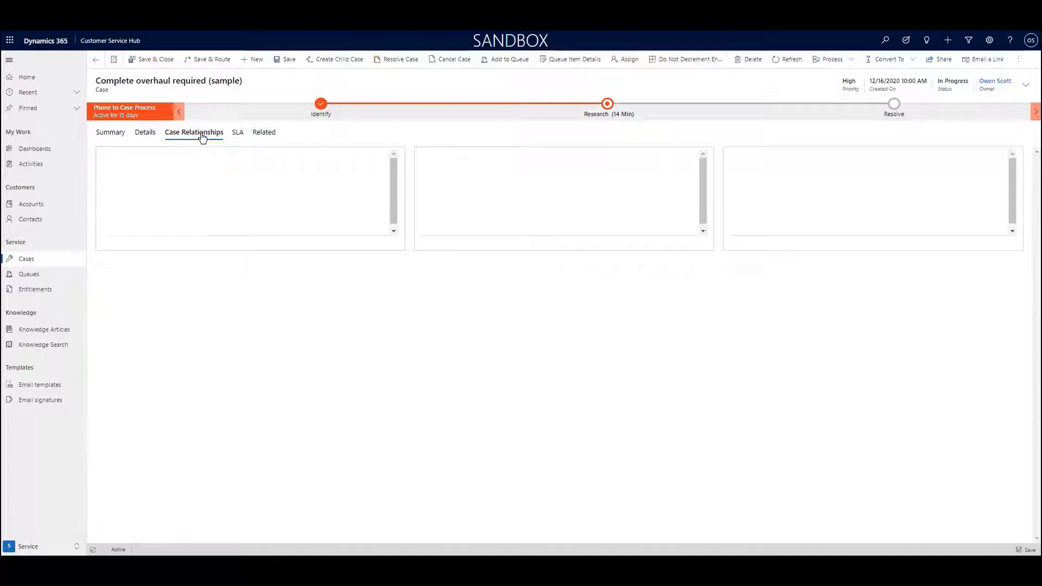
click(237, 135)
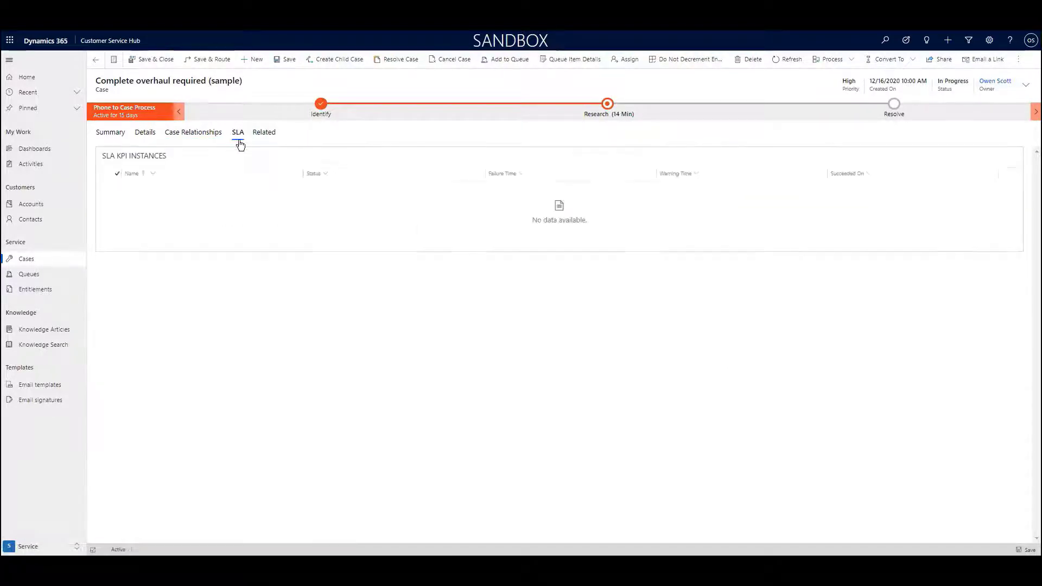
click(111, 133)
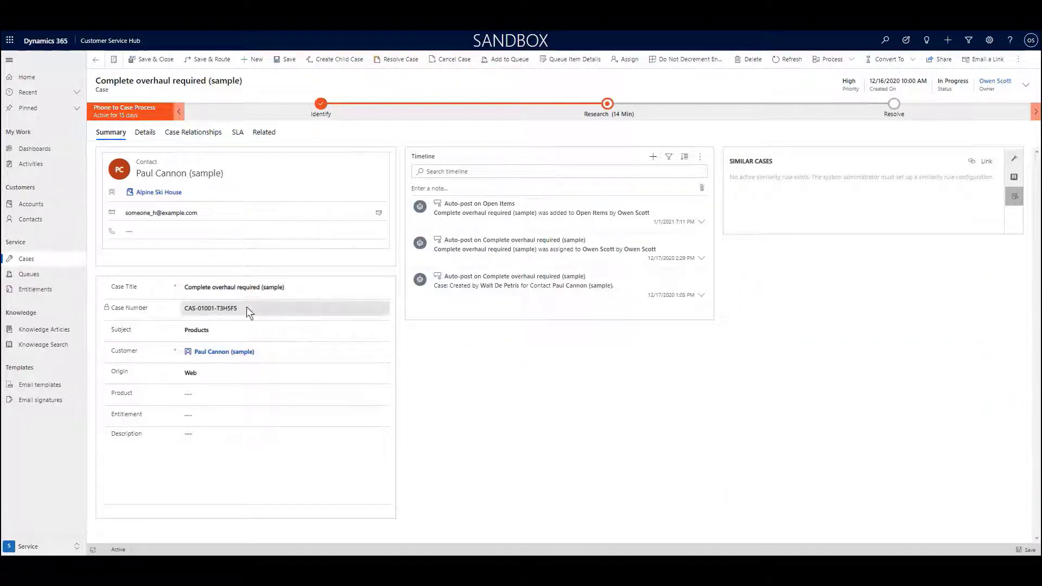
- Pick 'Faulty product catalog (sample)' from the Open Items queue's Cases Available to Work On view
click(39, 277)
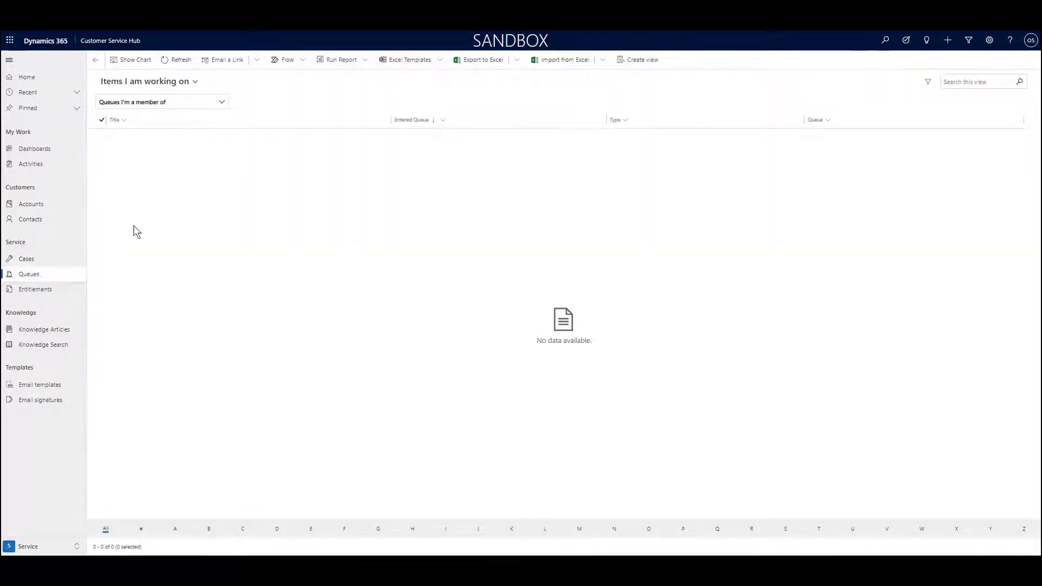
click(194, 81)
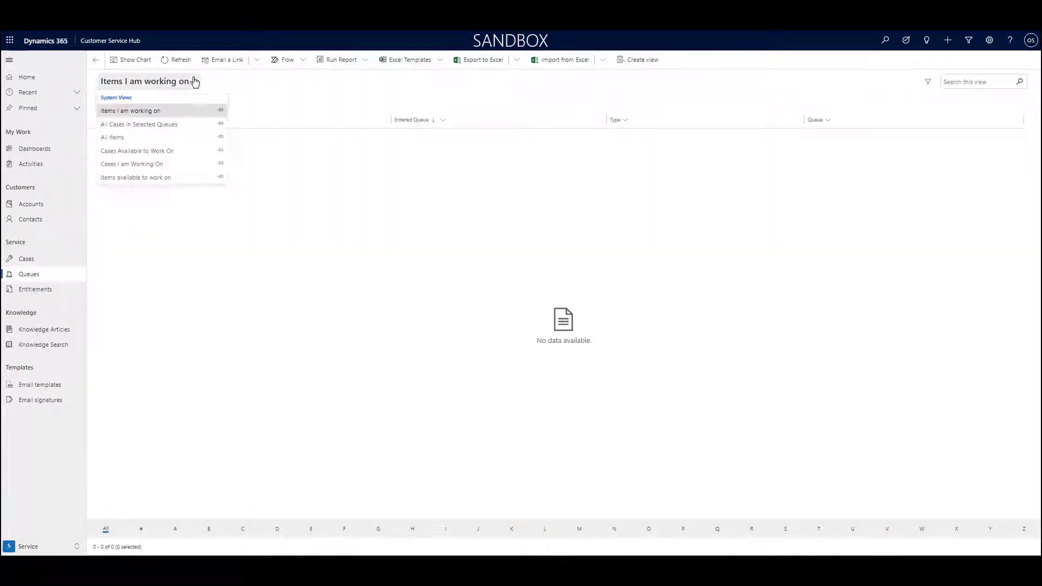
click(132, 152)
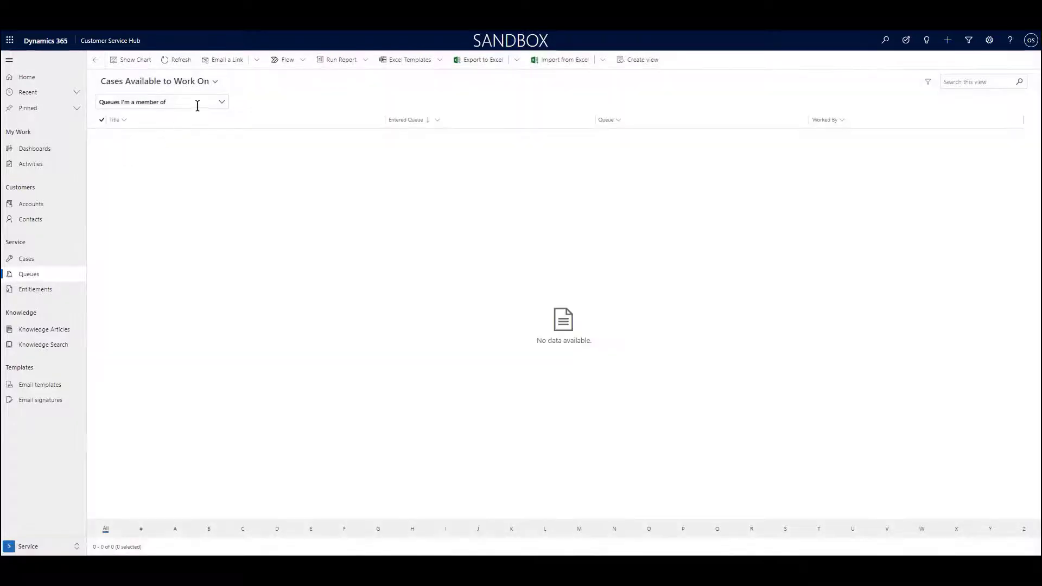
click(221, 103)
click(121, 166)
click(98, 210)
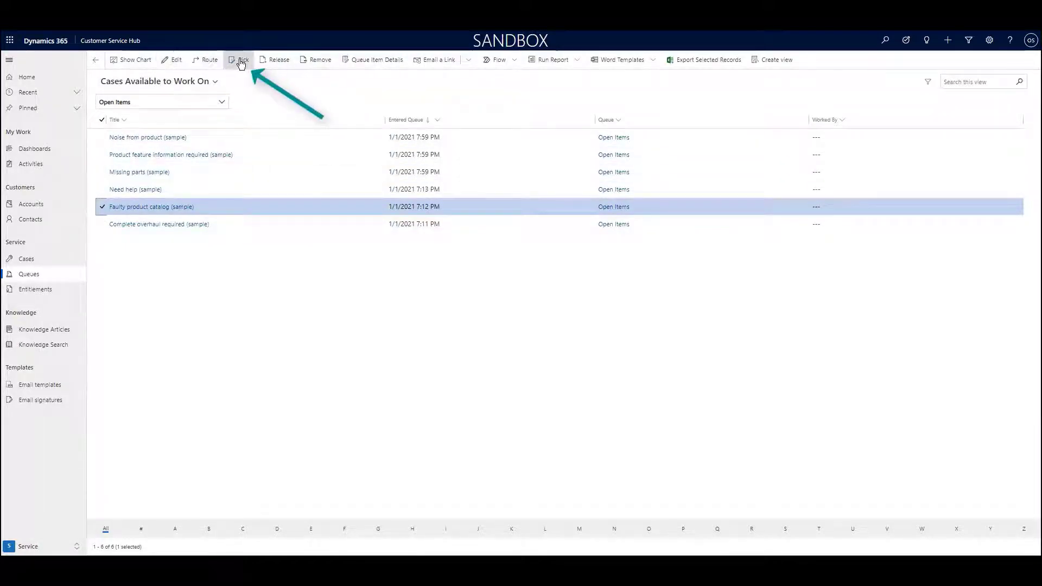
click(241, 63)
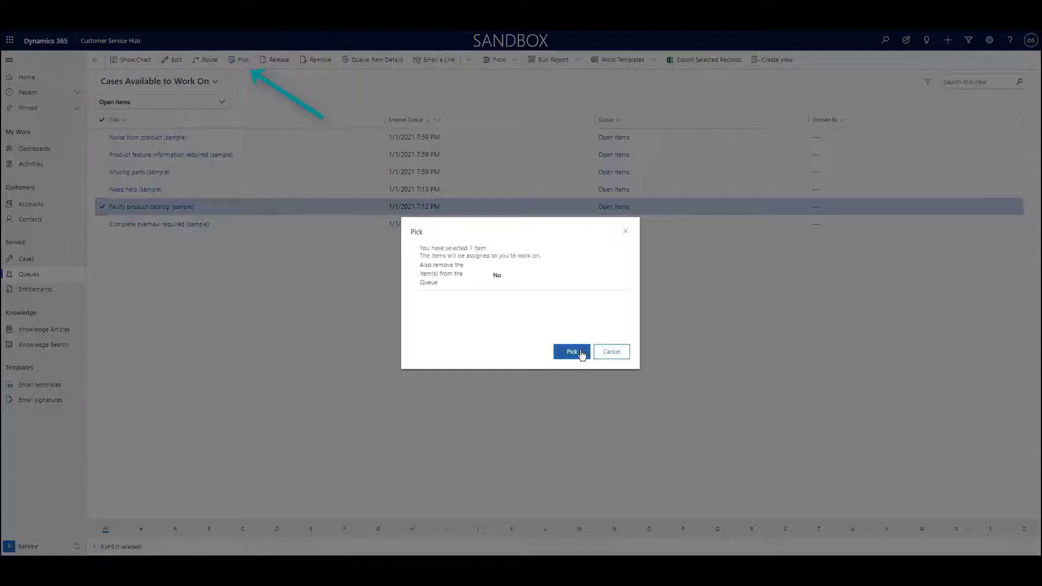
click(580, 354)
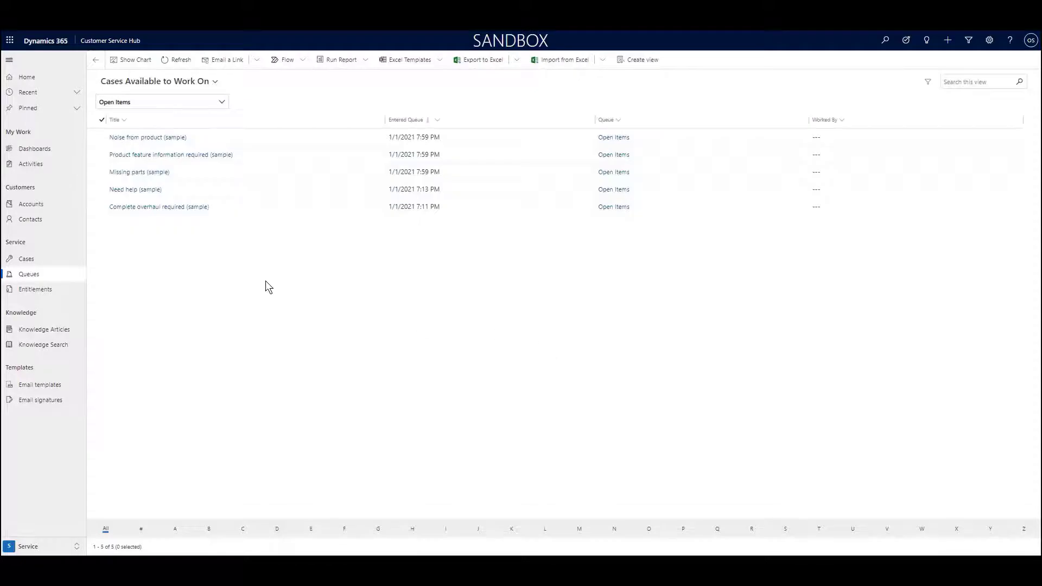
click(33, 148)
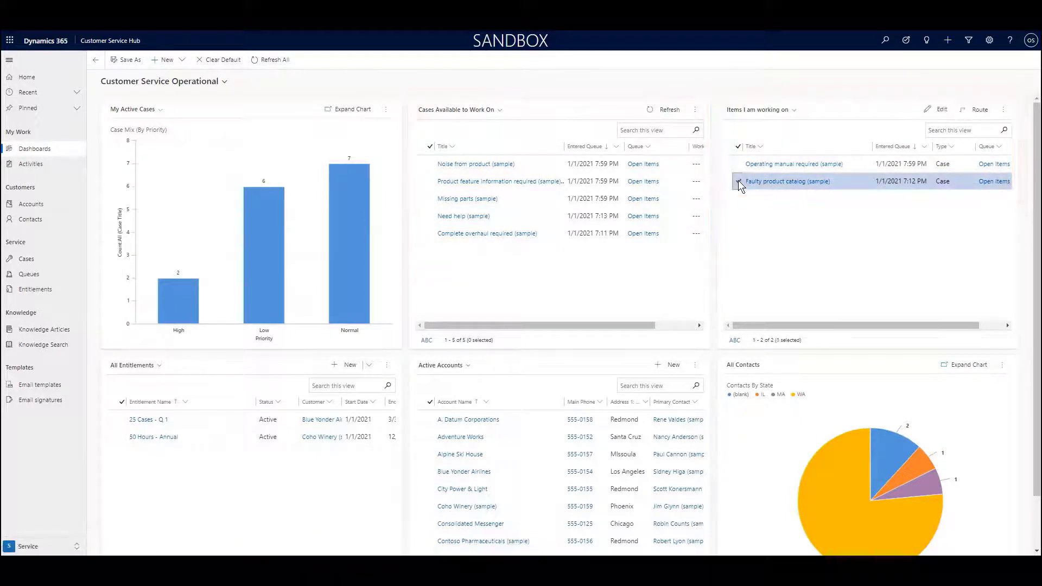
click(1003, 110)
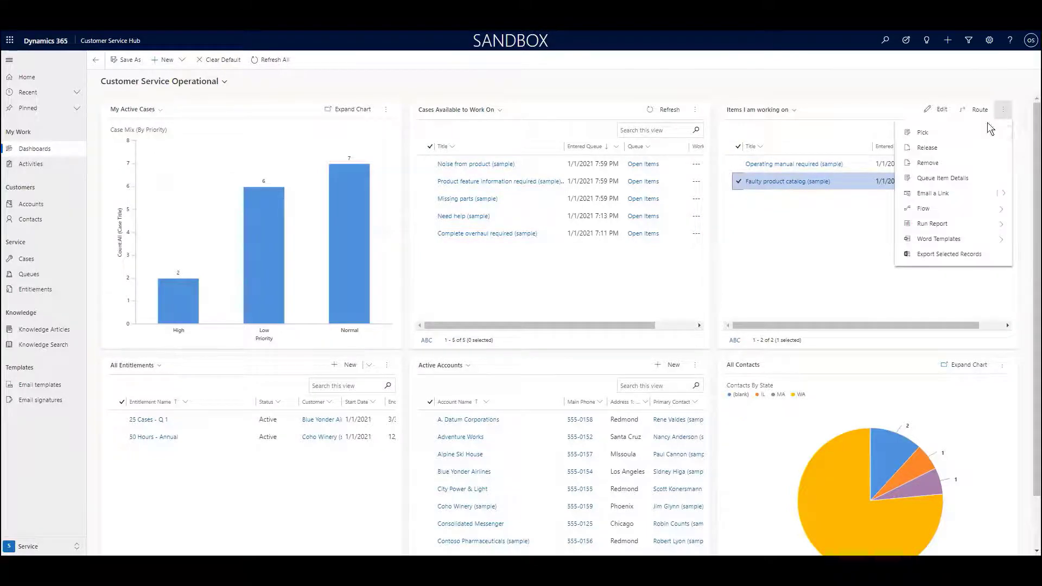
click(922, 148)
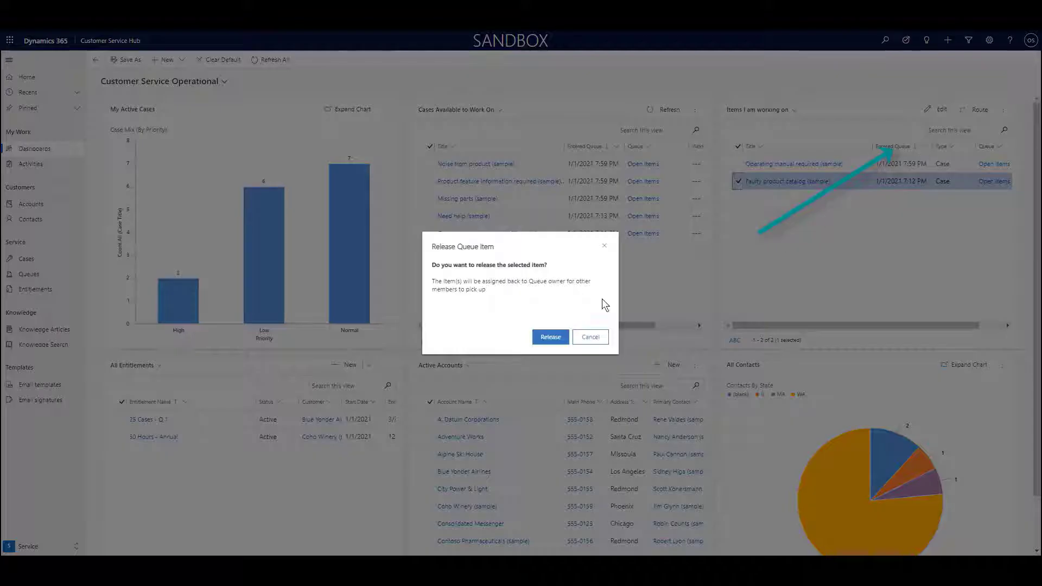
click(551, 337)
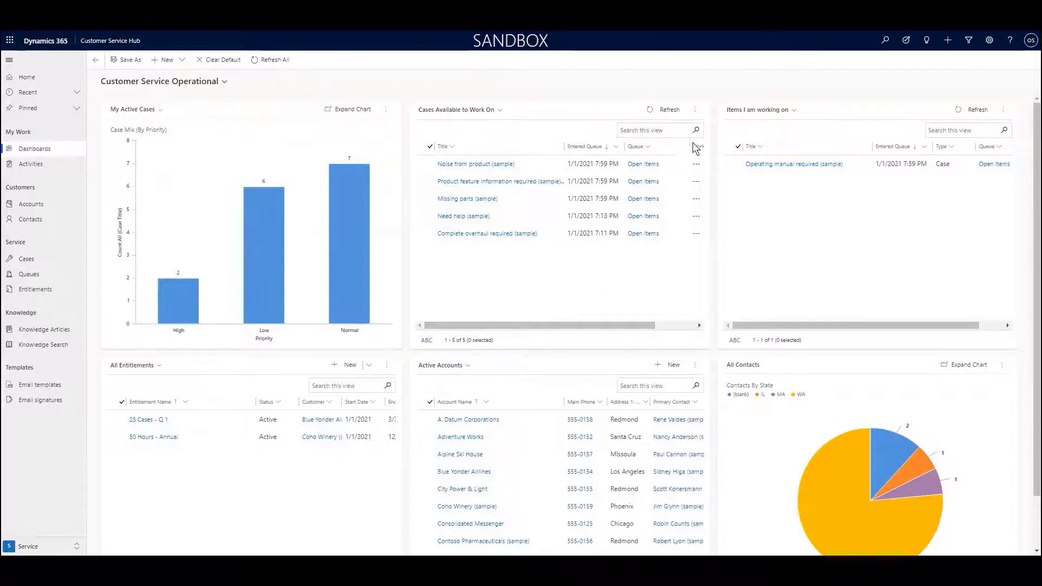
click(429, 164)
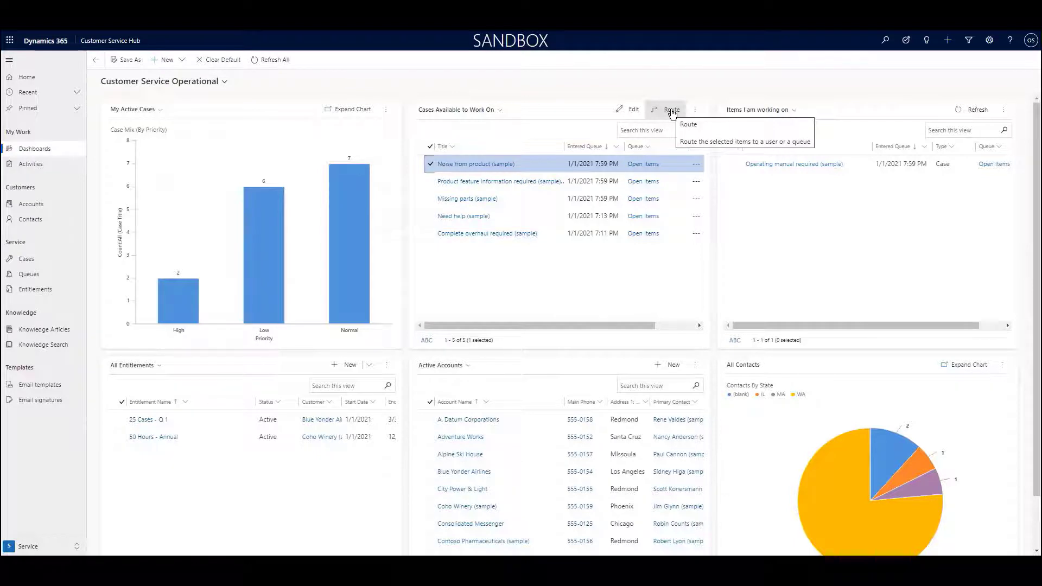
click(672, 110)
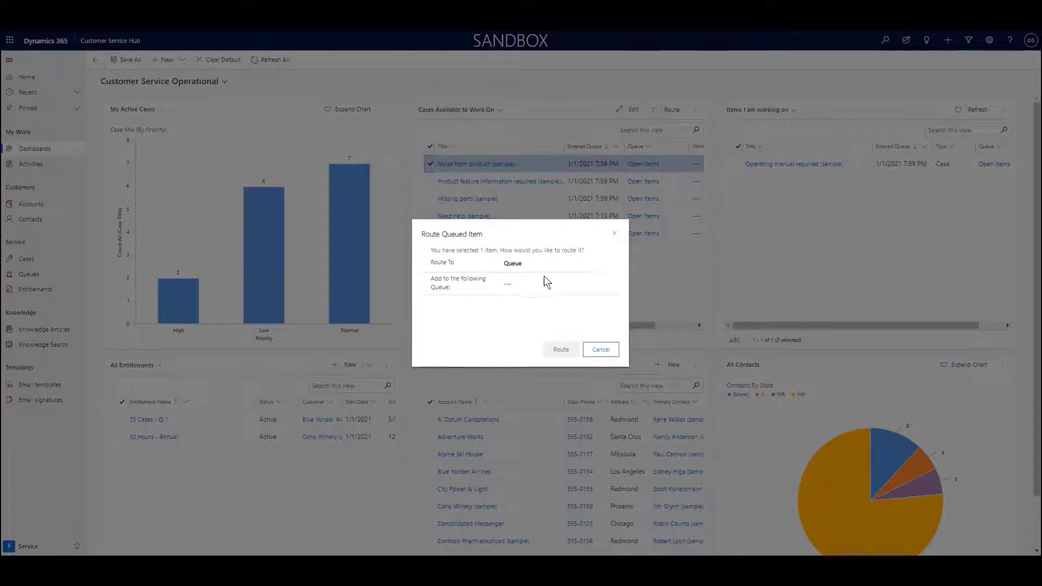
click(535, 281)
click(542, 313)
click(559, 350)
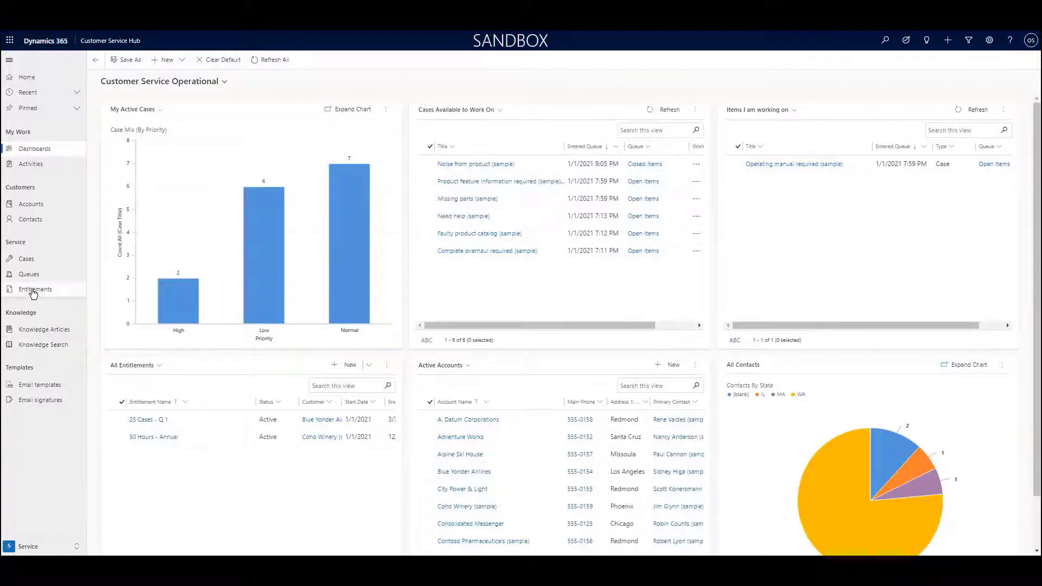
- Open the '50 Hours - Annual' entitlement from the Entitlements list
click(33, 290)
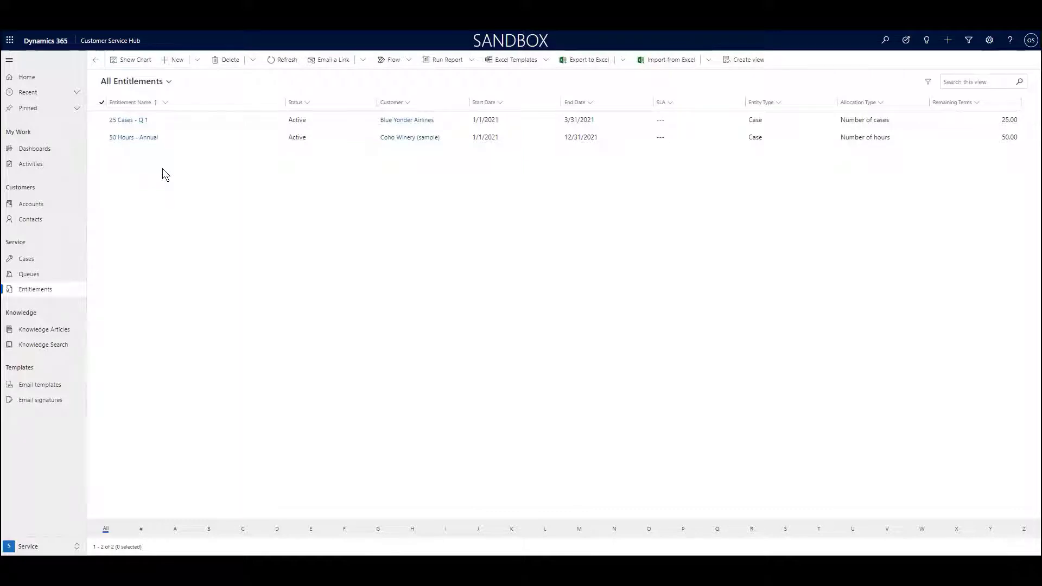
click(129, 139)
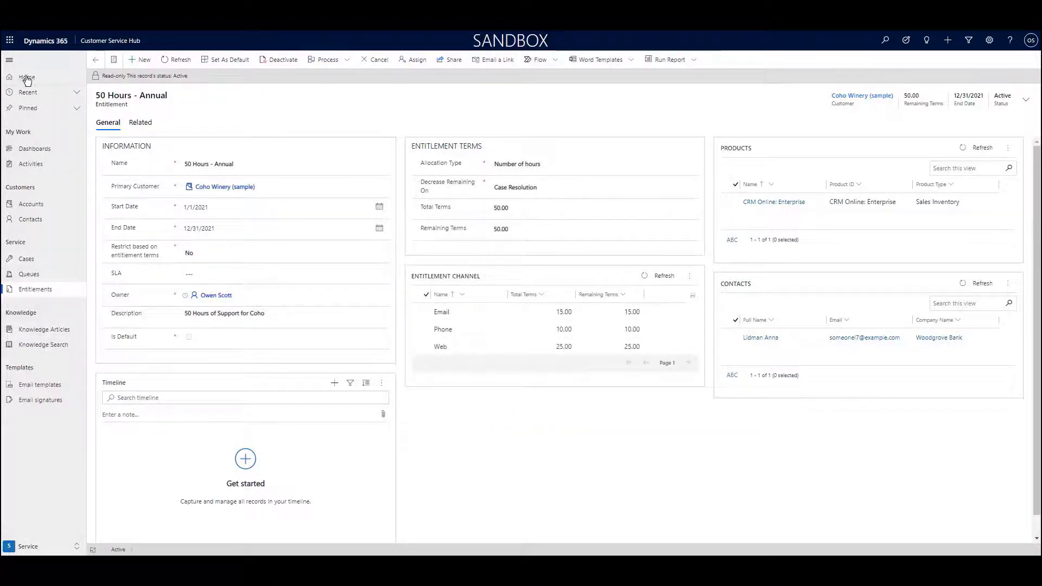
- Open the '25 Cases - Q 1' entitlement, then the active Knowledge Articles list
click(97, 59)
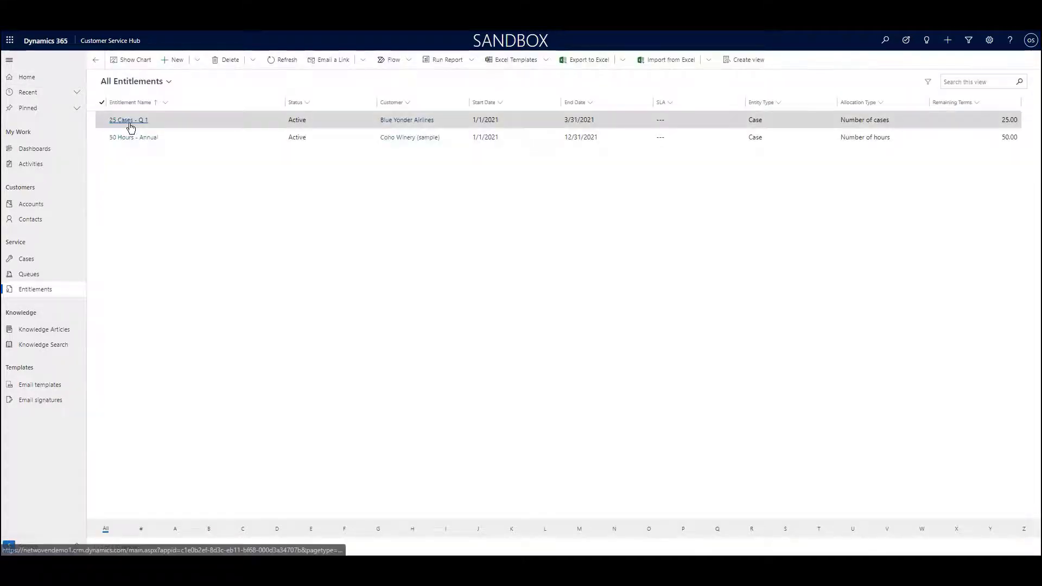
click(128, 120)
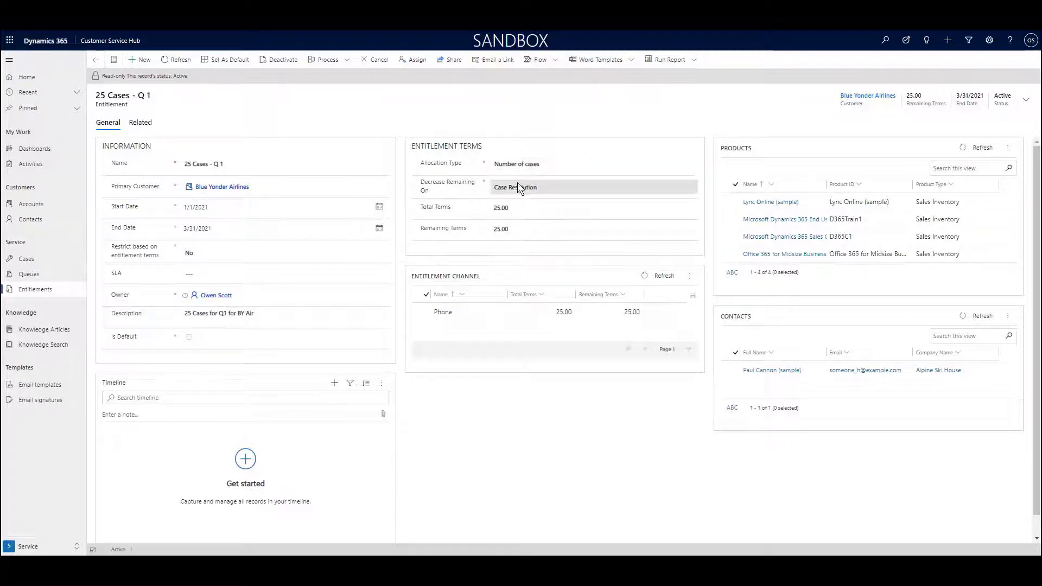
click(55, 330)
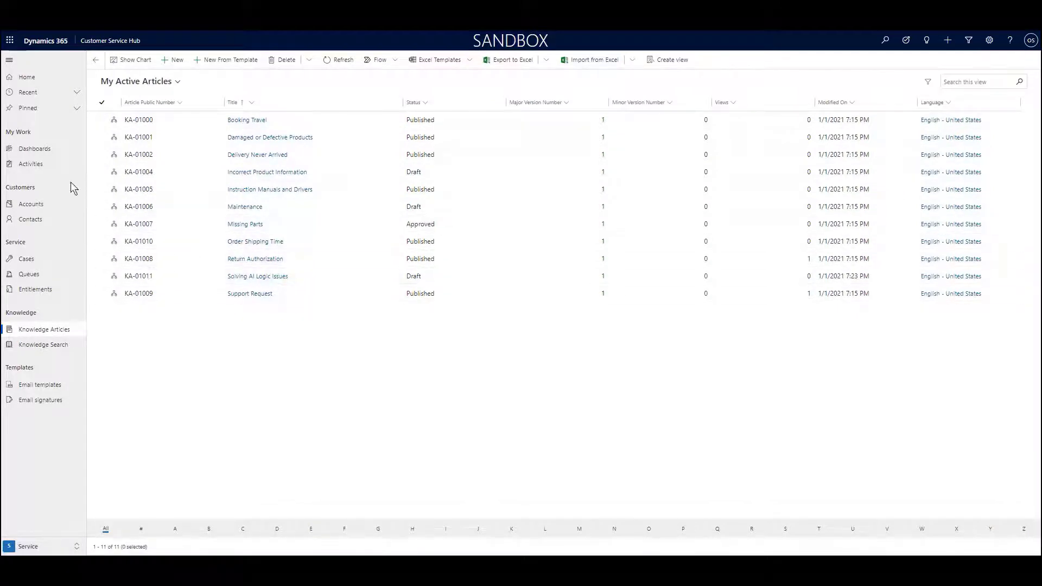
- Switch from the Customer Service Operational dashboard to the Knowledge Manager dashboard
click(58, 148)
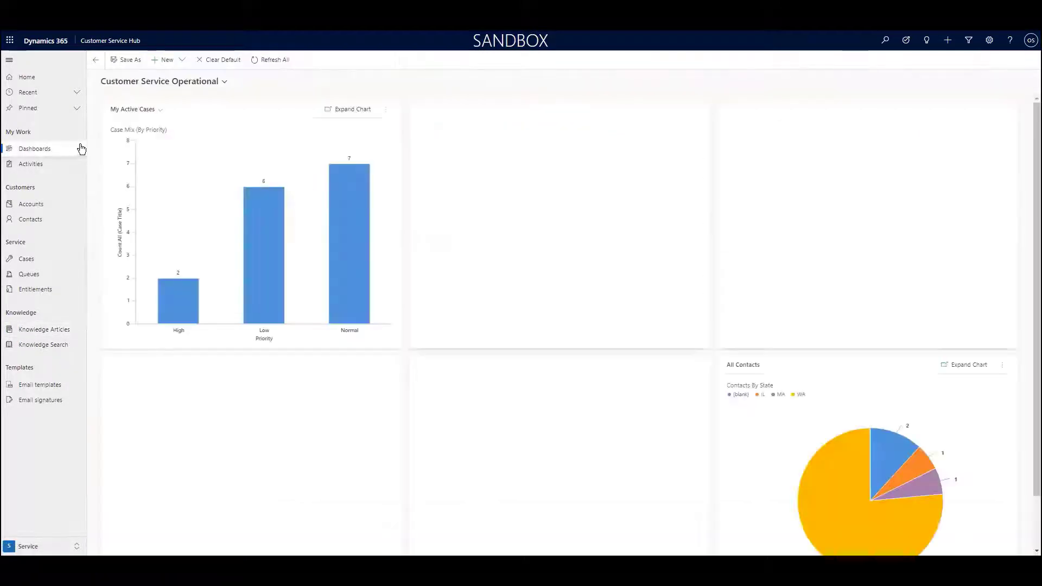
click(223, 81)
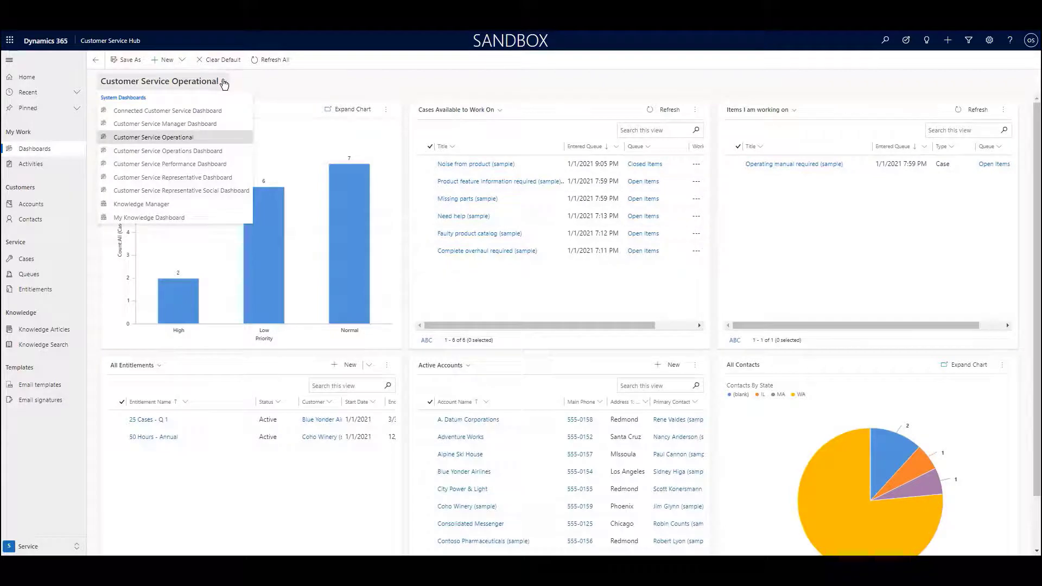
click(163, 204)
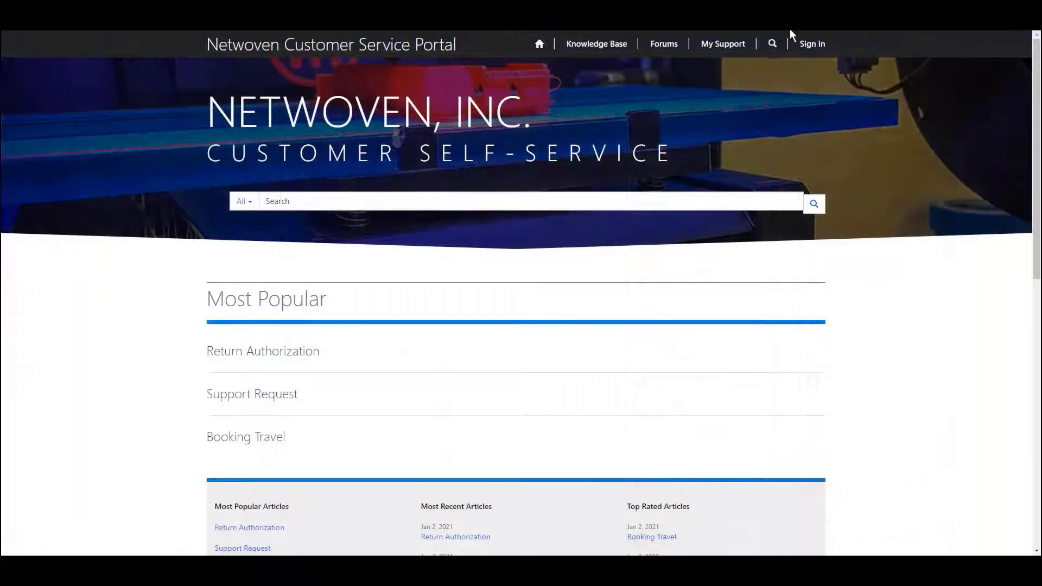
- Sign in to the portal with the saved login and search knowledge articles for 'driver'
click(812, 47)
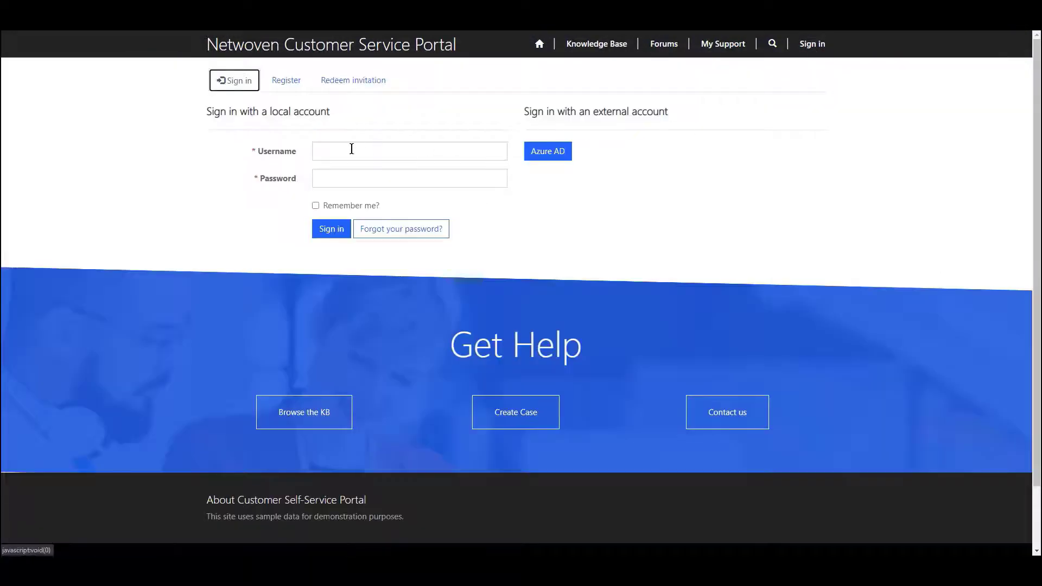
click(352, 148)
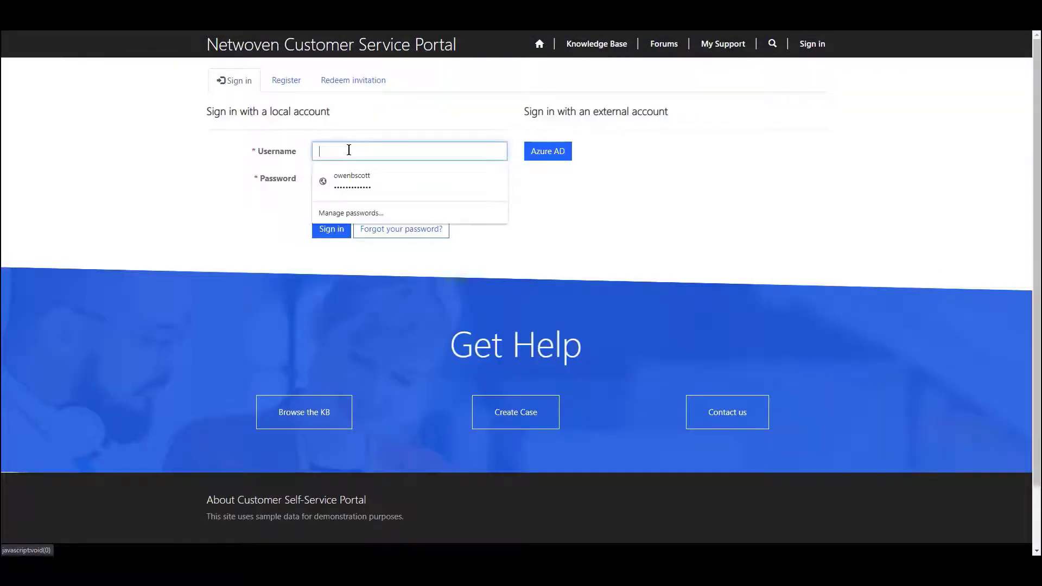
click(354, 179)
click(335, 231)
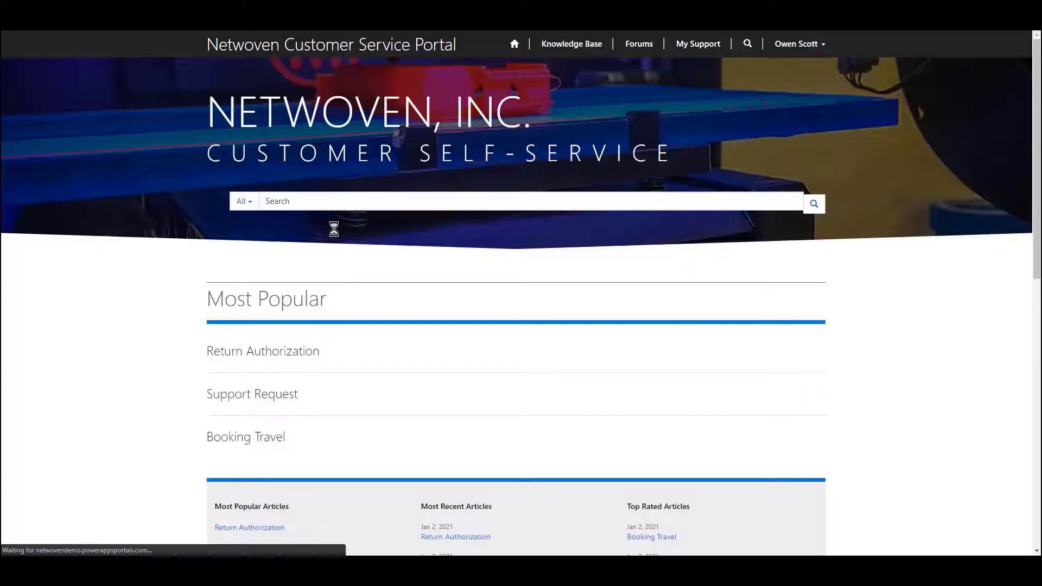
text(driver)
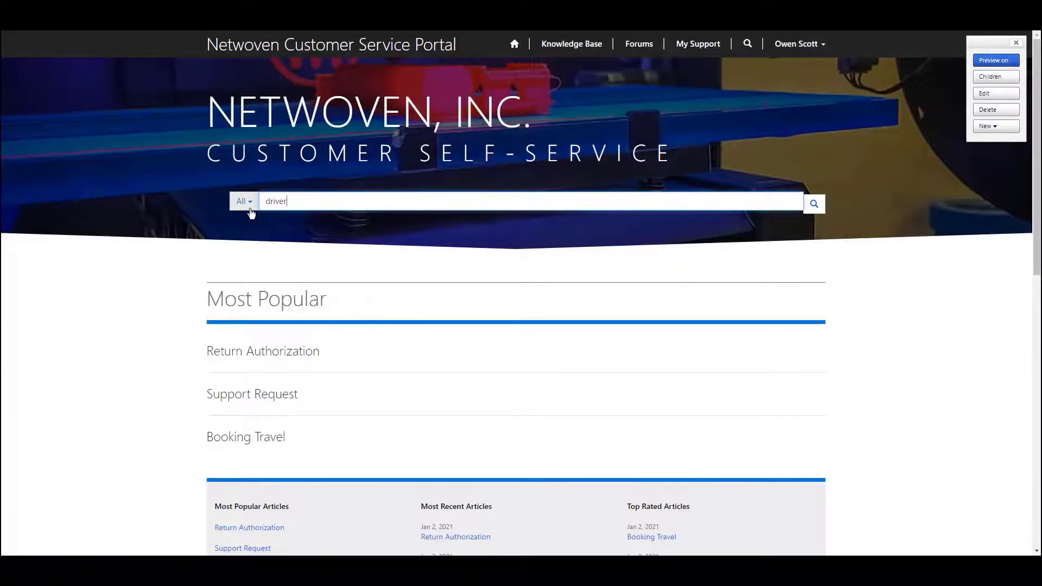
key(Return)
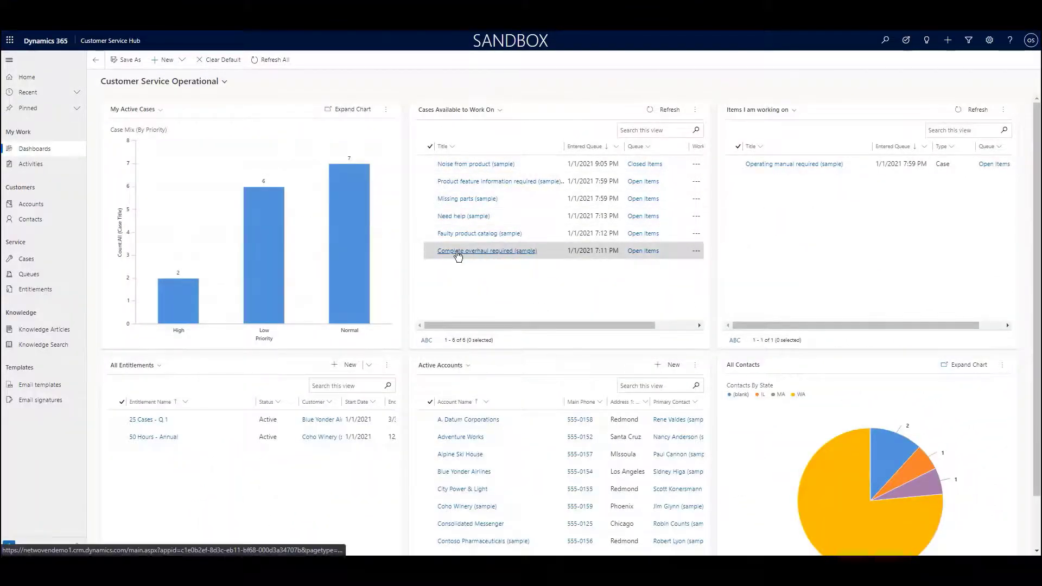
- Pick the Faulty product catalog case and refresh the Items I am working on list
click(429, 233)
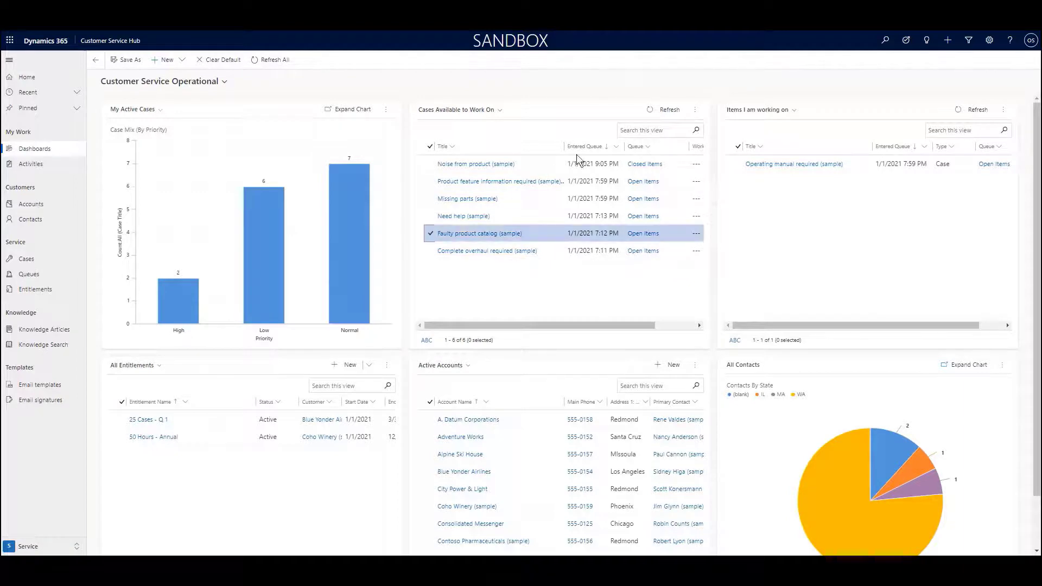
click(694, 110)
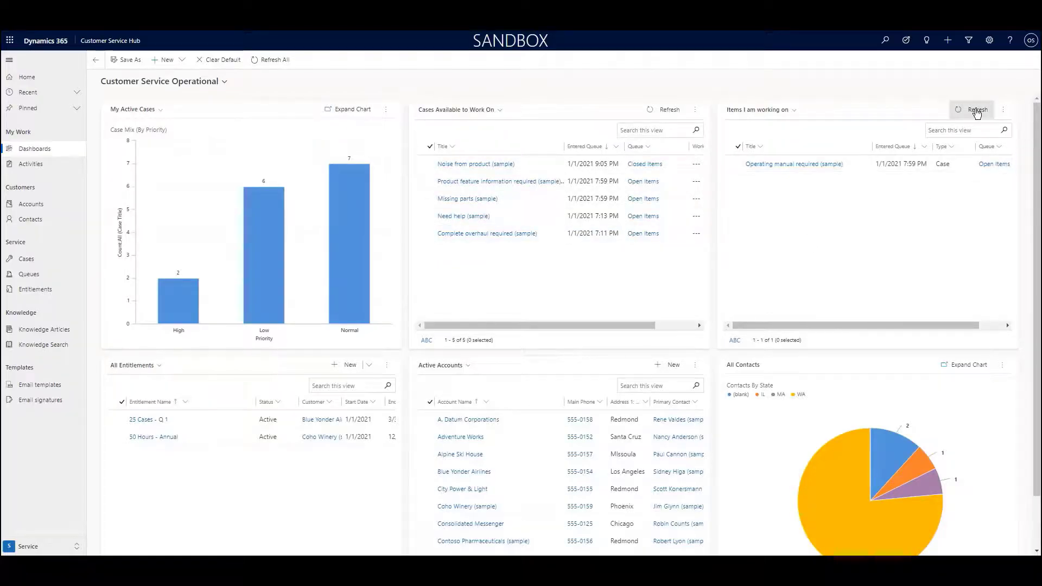
click(976, 111)
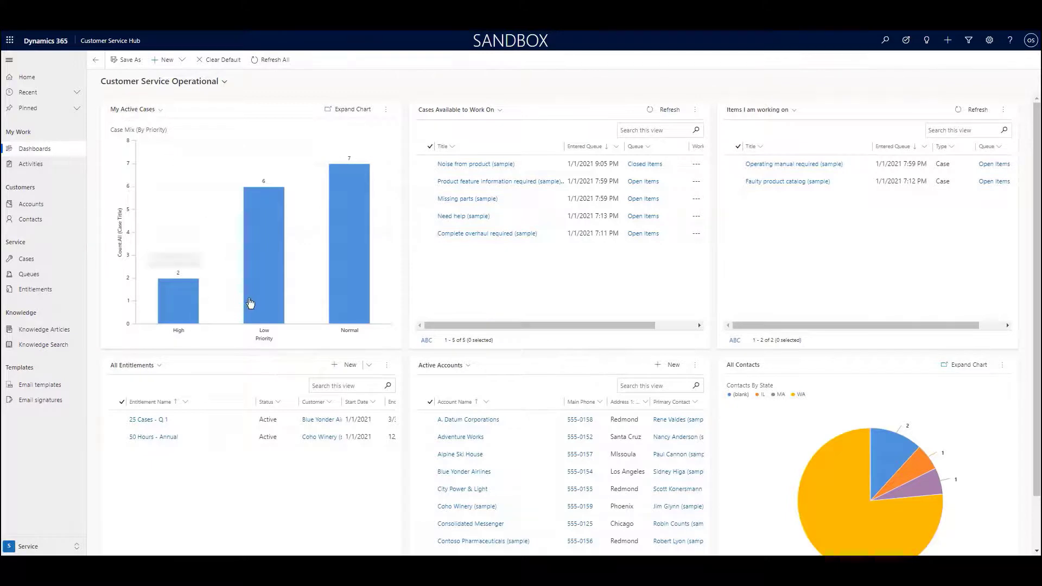
mouse_move(367, 294)
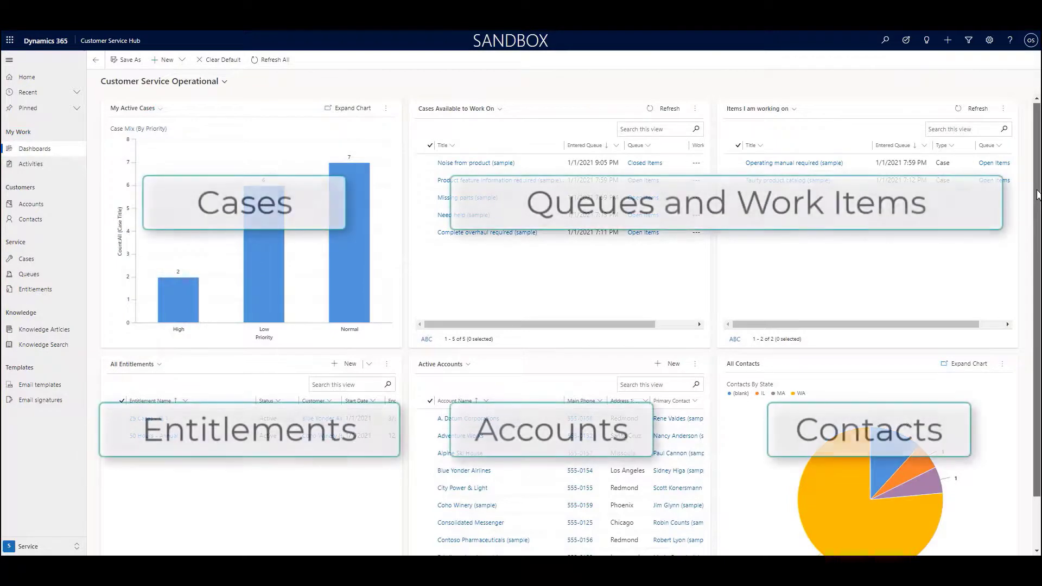
- Drill the WA slice of Contacts By State down by Address 1: City as a column chart
drag(1037, 194, 1028, 250)
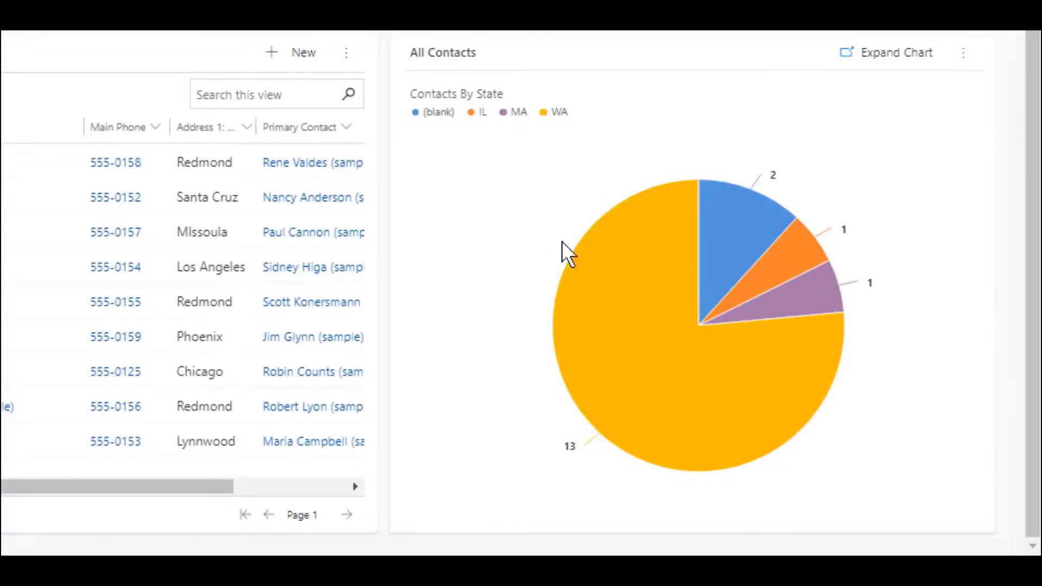
click(626, 246)
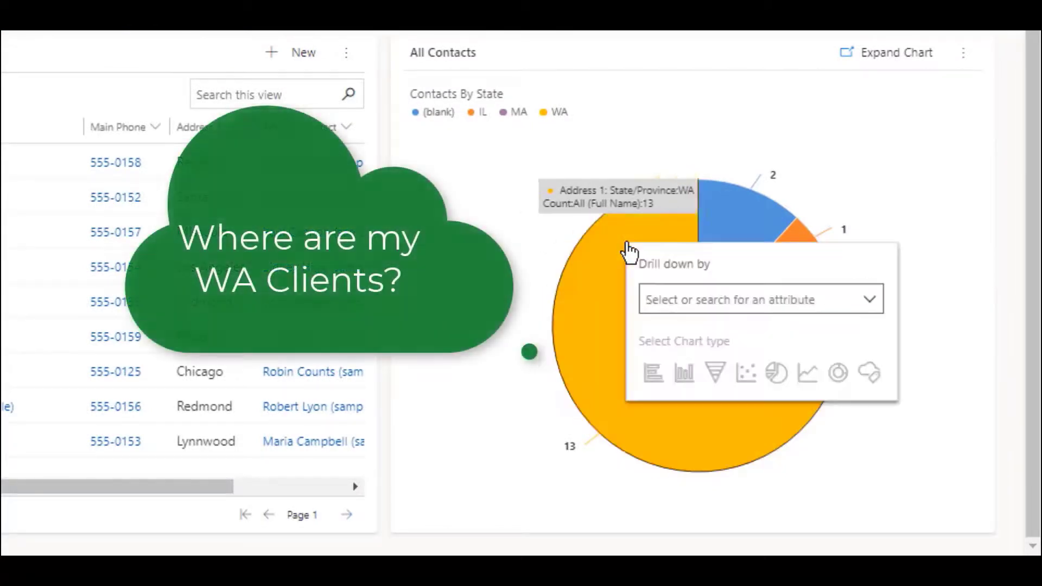
click(871, 303)
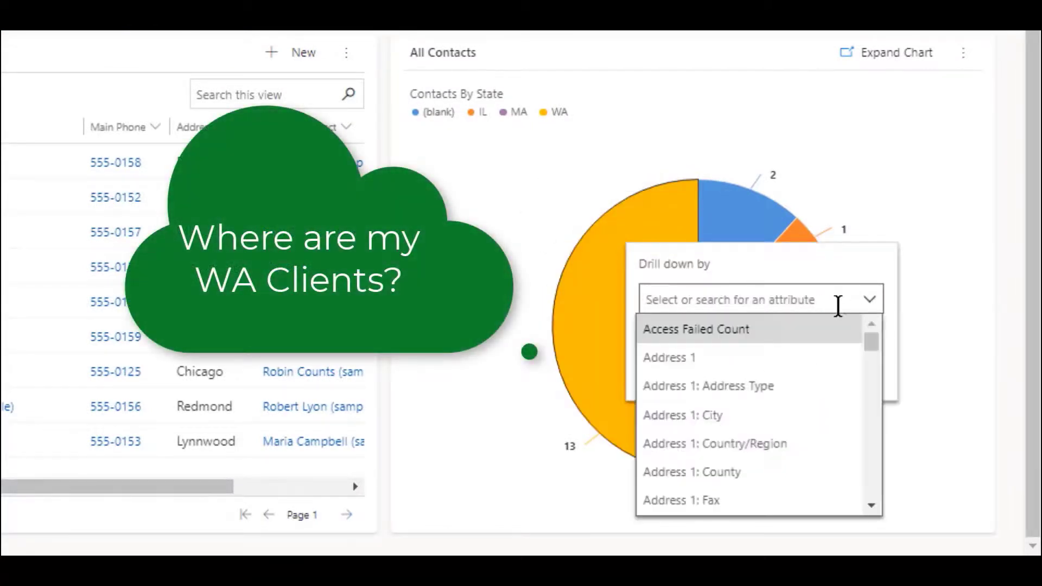
click(715, 422)
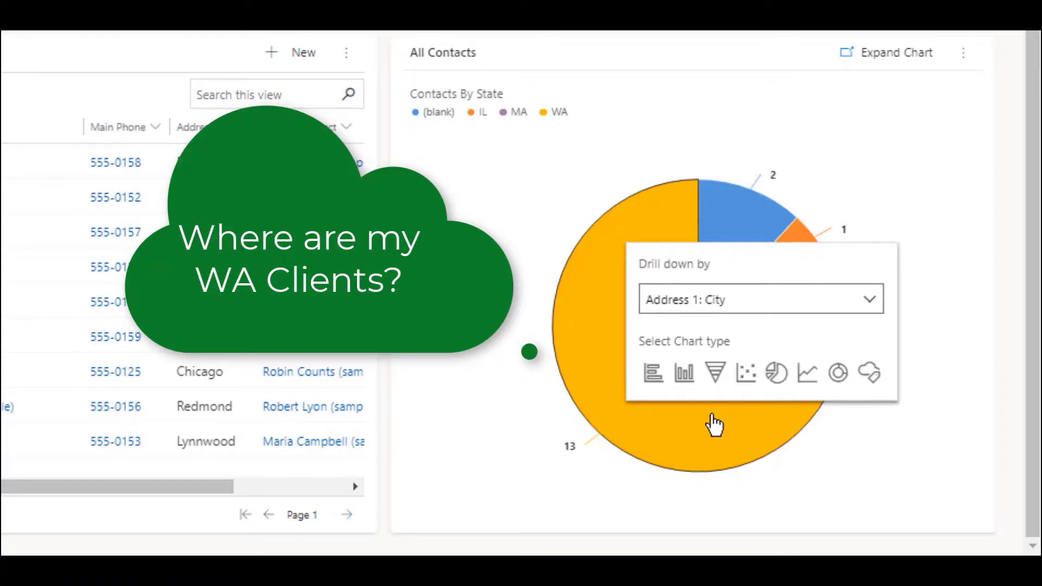
click(684, 375)
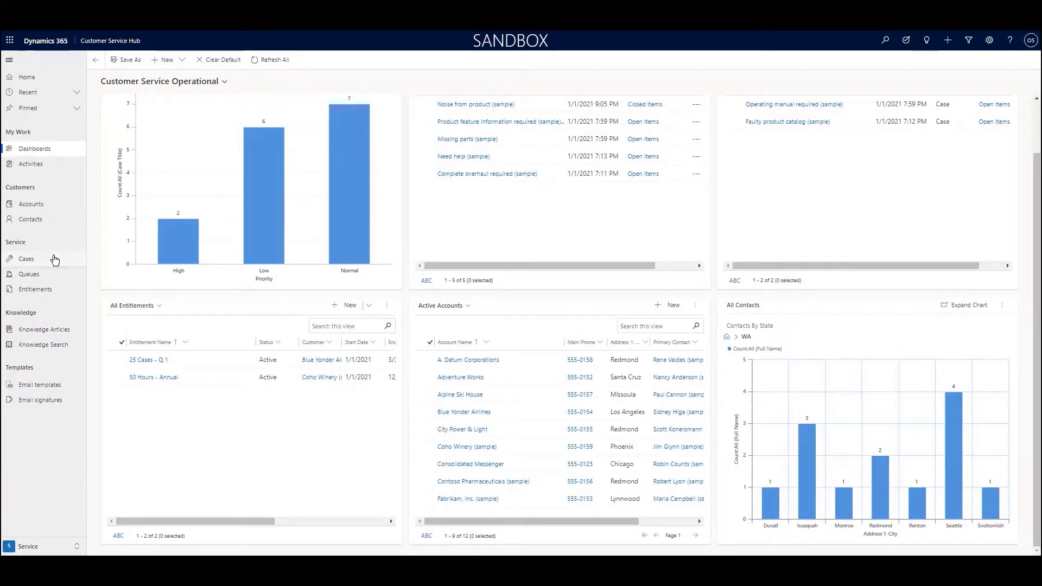
scroll(217, 195, up, 2)
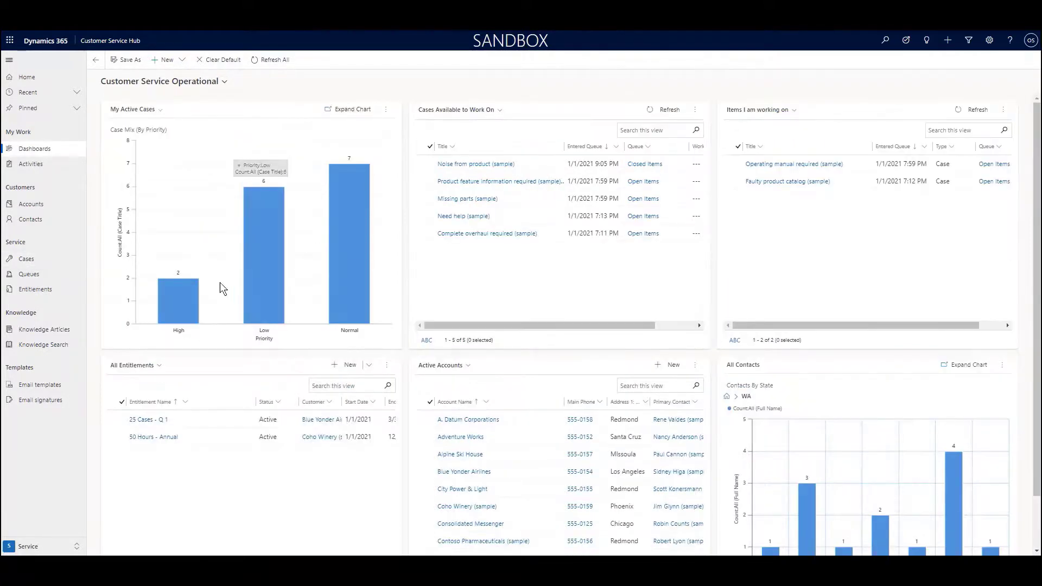